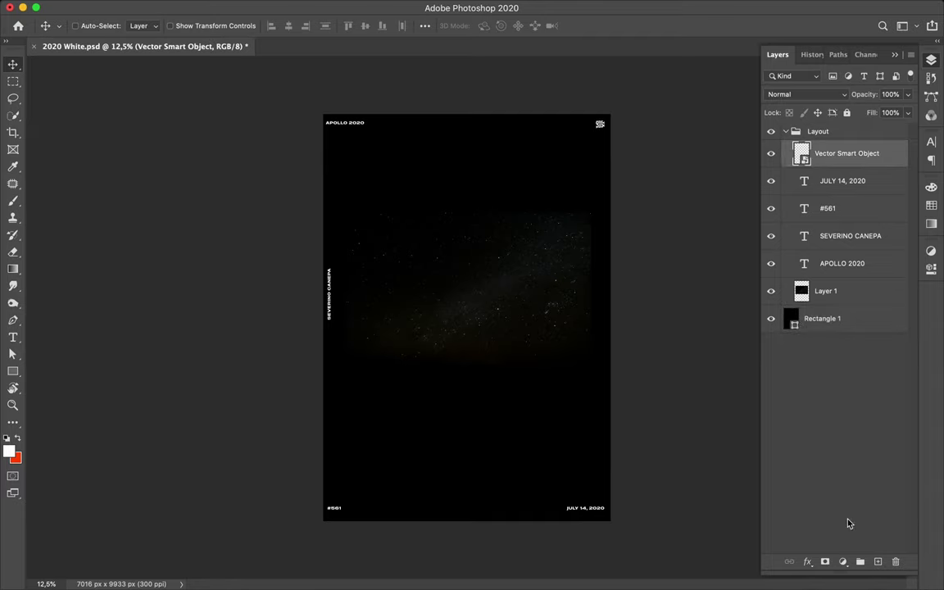
Add a Gradient Map adjustment and set its left stop to dark navy 121d60.
{"action": "left_click", "coordinate": [857, 543]}
{"action": "left_click", "coordinate": [816, 292]}
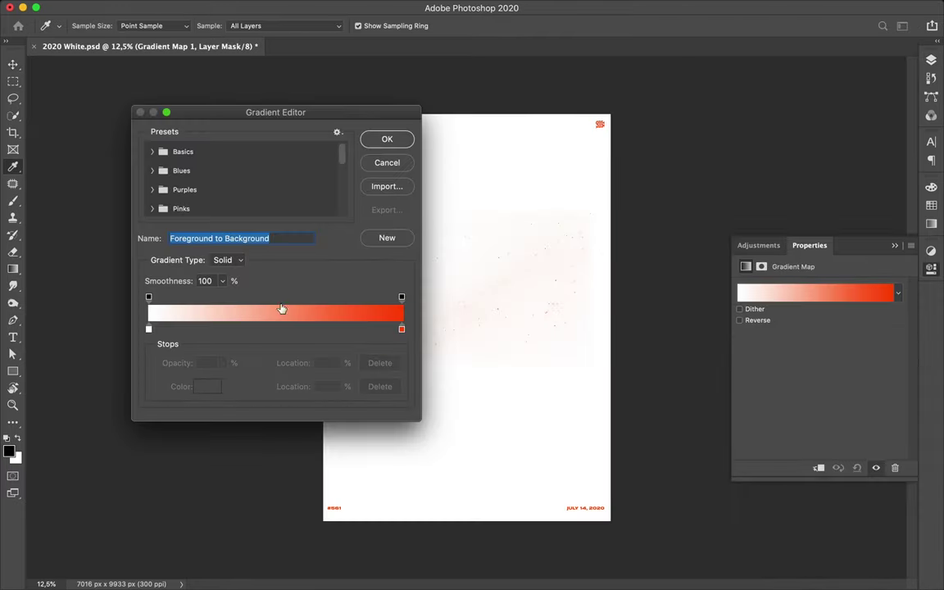
{"action": "double_click", "coordinate": [148, 329]}
{"action": "left_click", "coordinate": [663, 384]}
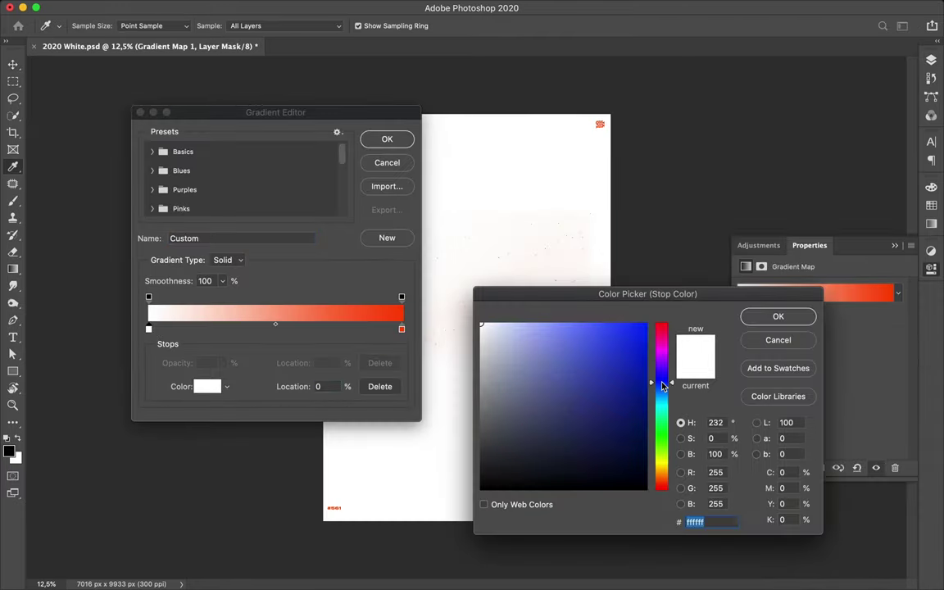
{"action": "left_click_drag", "start_coordinate": [616, 402], "coordinate": [615, 427]}
{"action": "left_click", "coordinate": [777, 316]}
{"action": "left_click_drag", "start_coordinate": [394, 112], "coordinate": [278, 98]}
Set the right gradient stop to light cyan and apply the navy-to-cyan gradient map.
{"action": "double_click", "coordinate": [284, 314]}
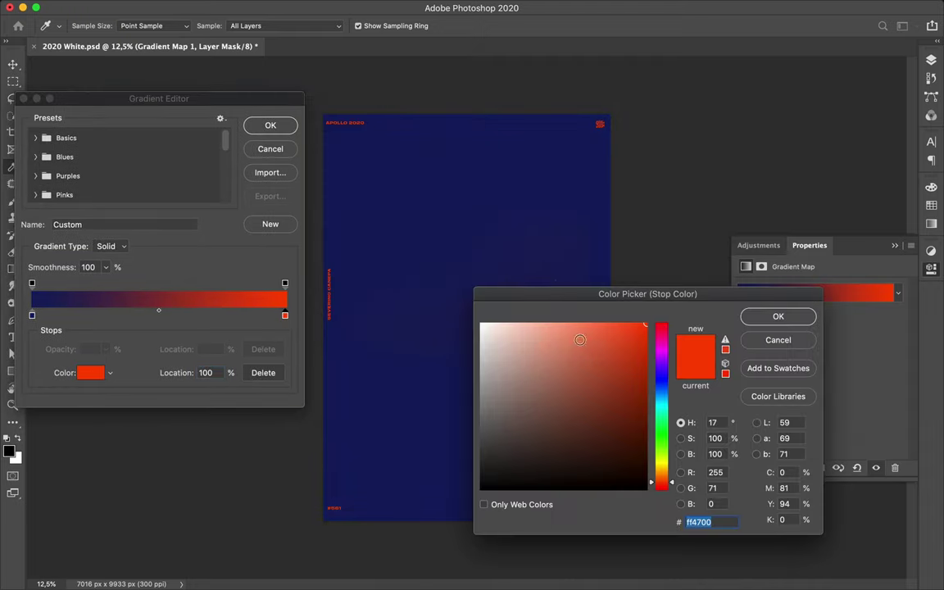
{"action": "left_click", "coordinate": [666, 406]}
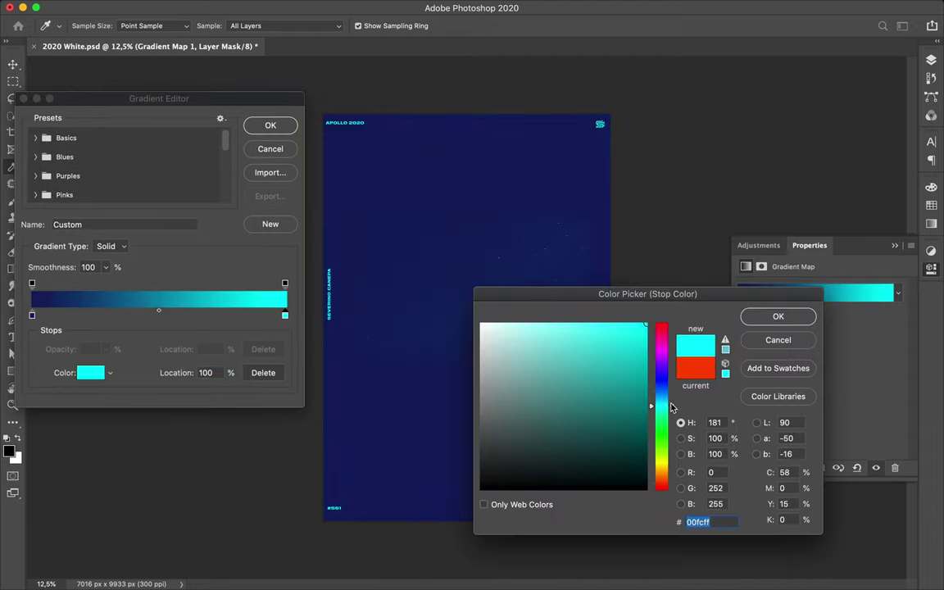
{"action": "left_click_drag", "start_coordinate": [539, 333], "coordinate": [567, 328]}
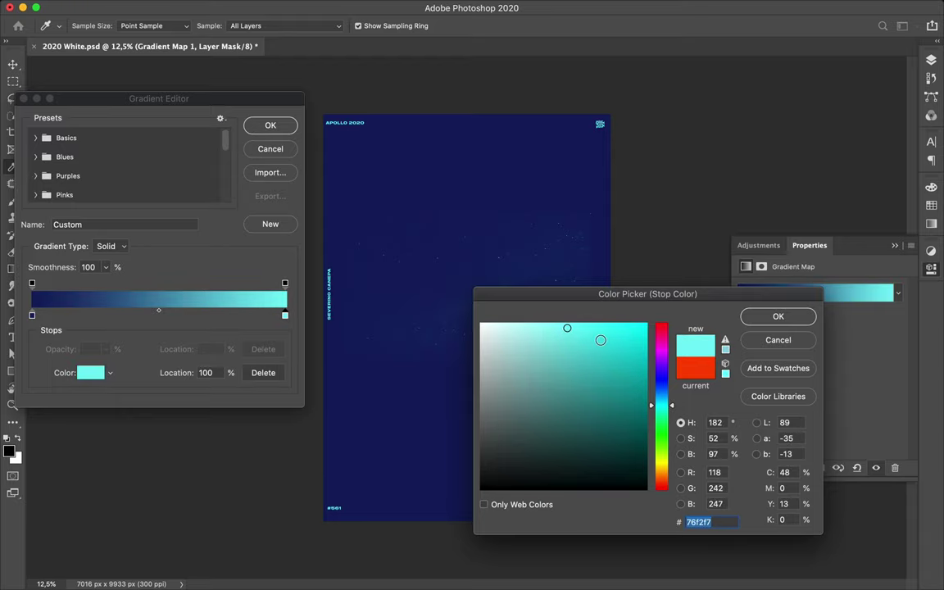
{"action": "left_click", "coordinate": [605, 339]}
{"action": "left_click", "coordinate": [759, 315]}
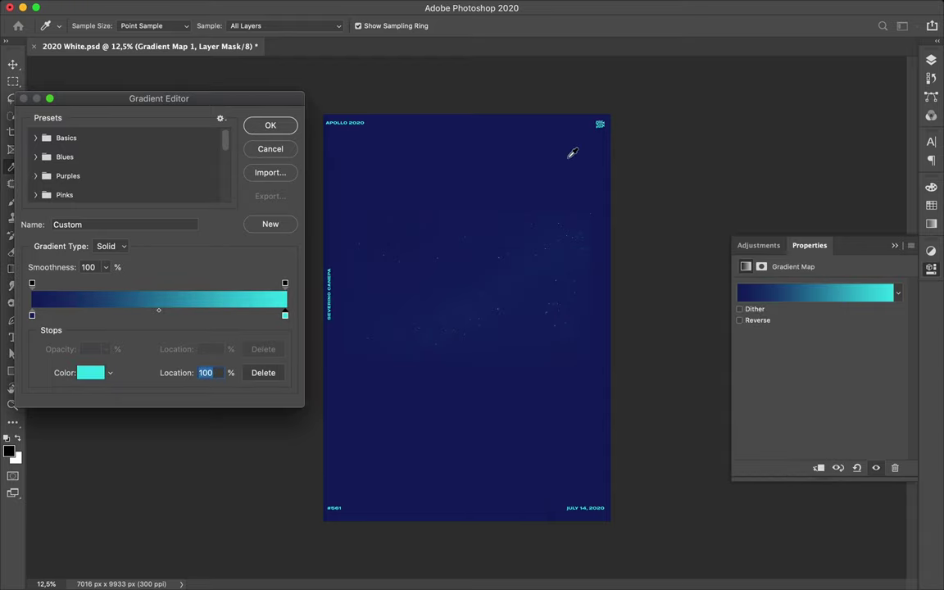
{"action": "left_click", "coordinate": [289, 121]}
{"action": "left_click", "coordinate": [931, 59]}
{"action": "left_click", "coordinate": [852, 346]}
Fill the background Rectangle 1 with a vertical 90° linear gradient.
{"action": "key", "text": "a"}
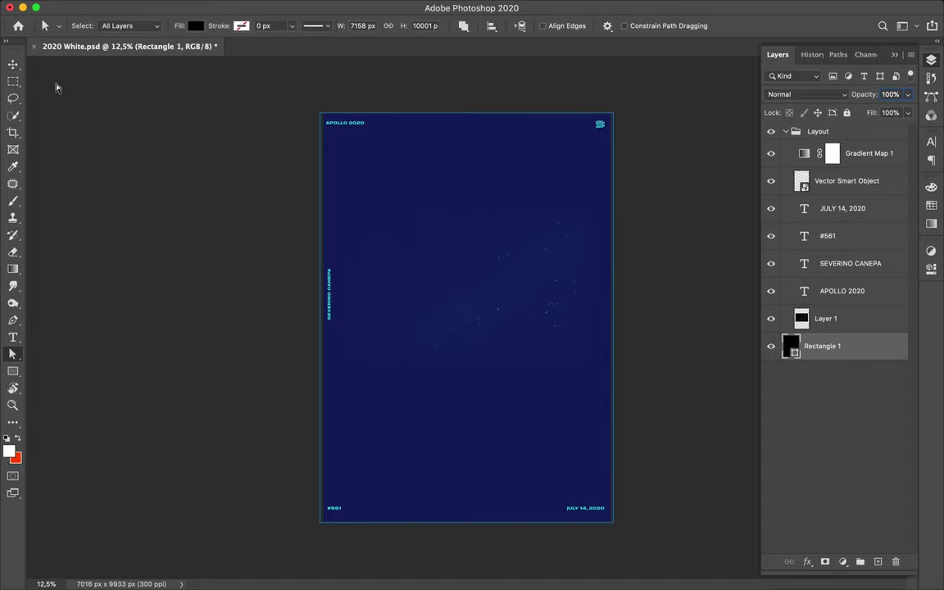
{"action": "left_click", "coordinate": [195, 25]}
{"action": "left_click", "coordinate": [165, 52]}
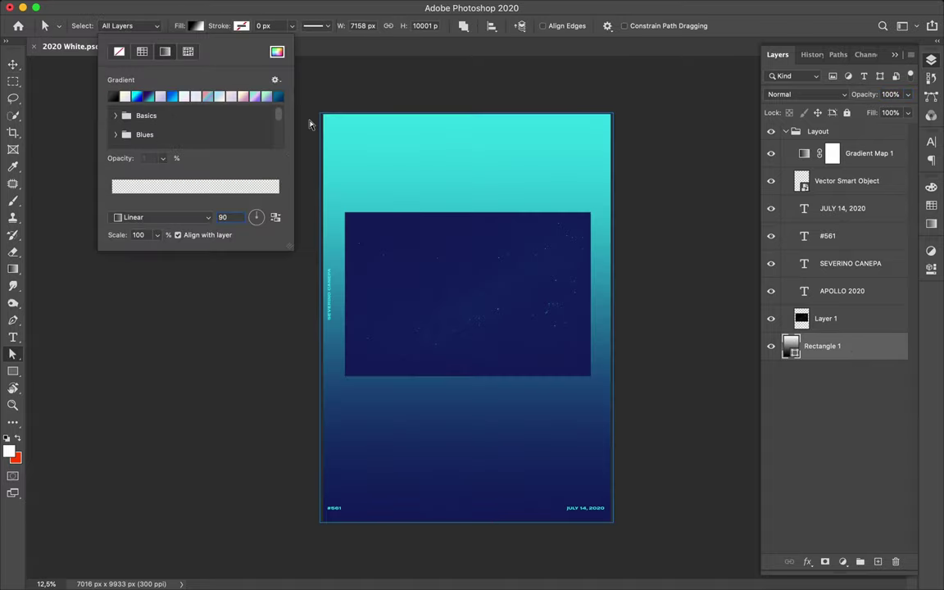
{"action": "key", "text": "v"}
Rotate the star photo Layer 1 90° to portrait and move it to the poster's top edge.
{"action": "left_click", "coordinate": [558, 275], "text": "super"}
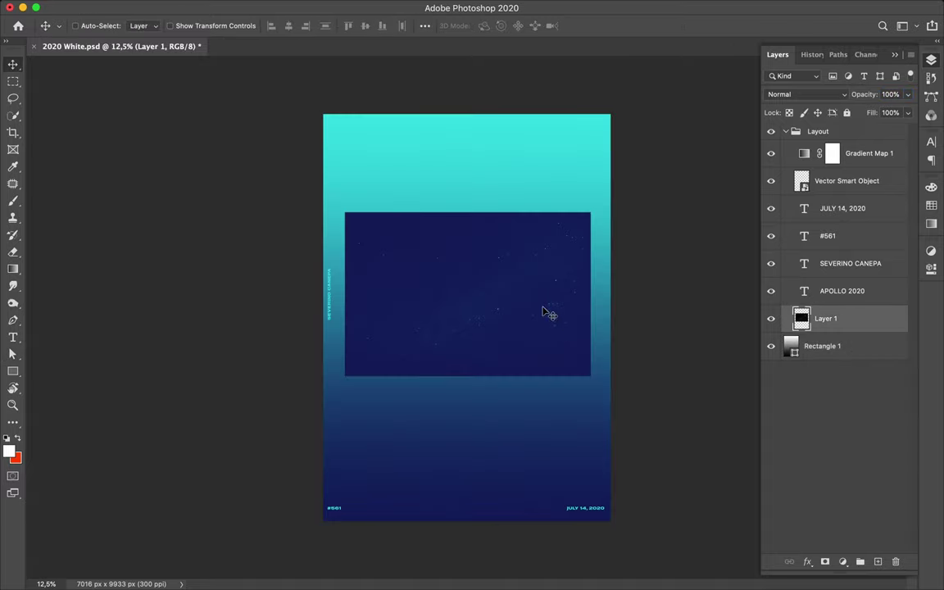
{"action": "scroll", "coordinate": [510, 310], "scroll_direction": "up", "scroll_amount": 2}
{"action": "scroll", "coordinate": [510, 310], "scroll_direction": "down", "scroll_amount": 2}
{"action": "key", "text": "super+t"}
{"action": "left_click_drag", "start_coordinate": [333, 194], "coordinate": [561, 155]}
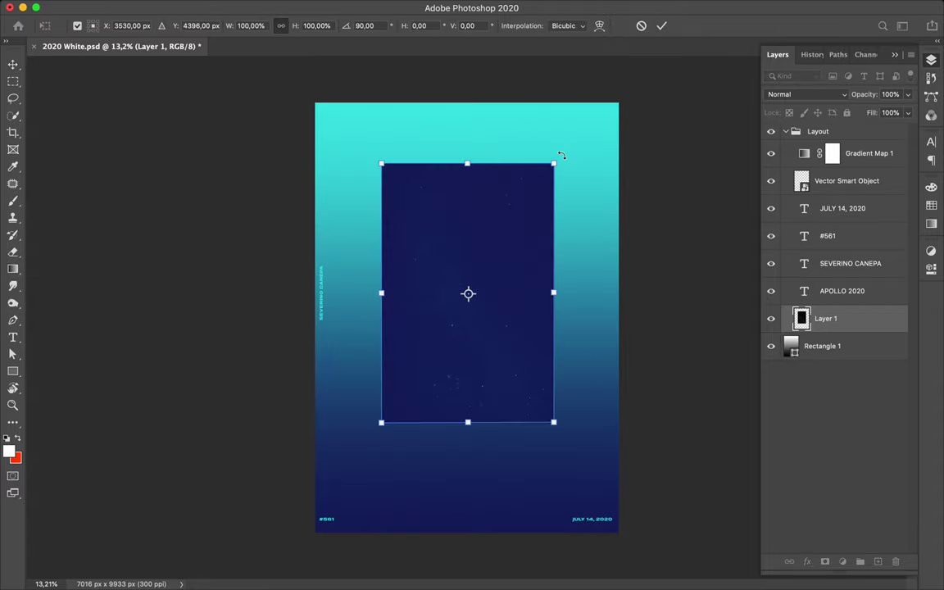
{"action": "key", "text": "Return"}
{"action": "left_click_drag", "start_coordinate": [510, 225], "coordinate": [499, 167]}
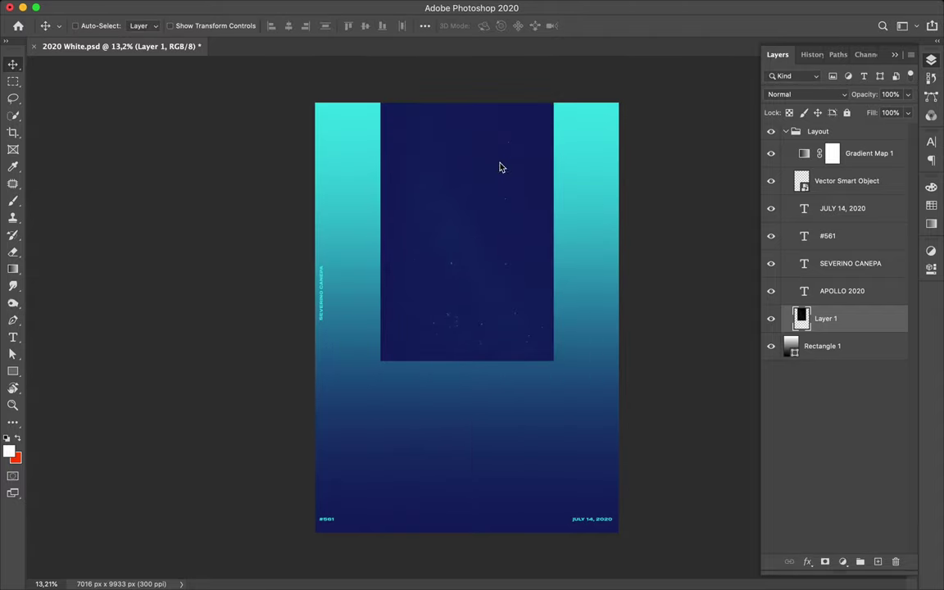
{"action": "double_click", "coordinate": [803, 157]}
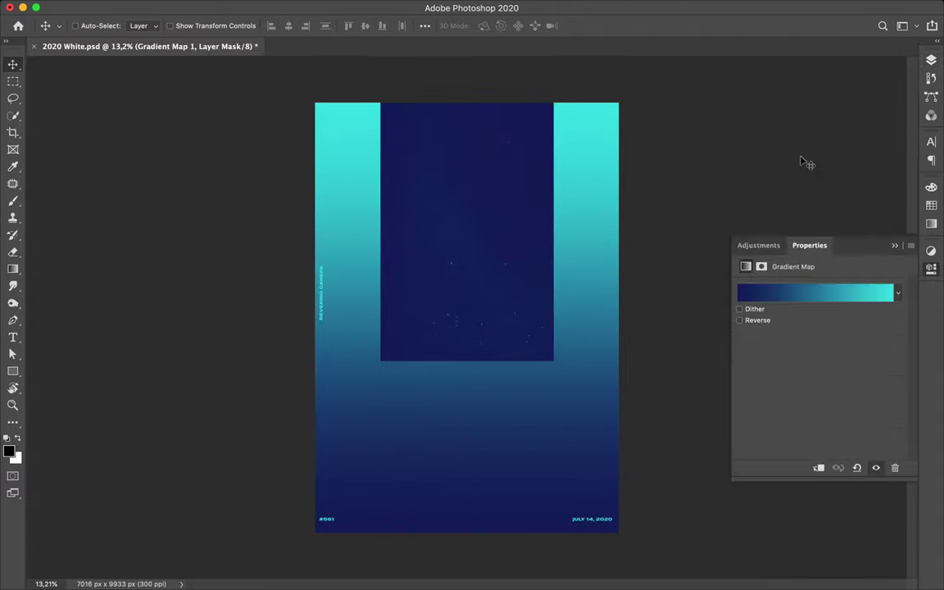
In the Gradient Editor, try different hues for the left gradient stop.
{"action": "left_click", "coordinate": [792, 295]}
{"action": "left_click", "coordinate": [32, 315]}
{"action": "left_click", "coordinate": [90, 372]}
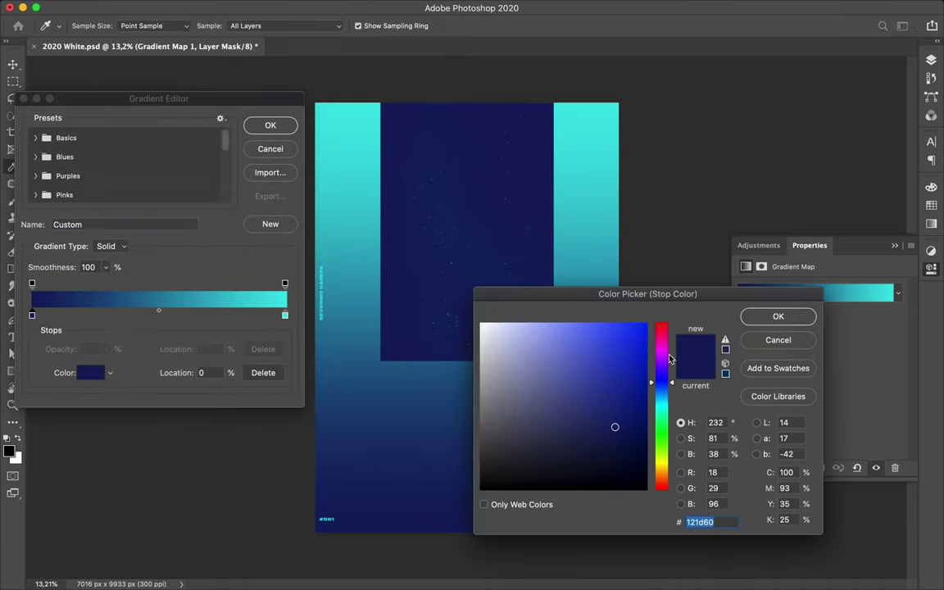
{"action": "left_click_drag", "start_coordinate": [664, 437], "coordinate": [664, 508]}
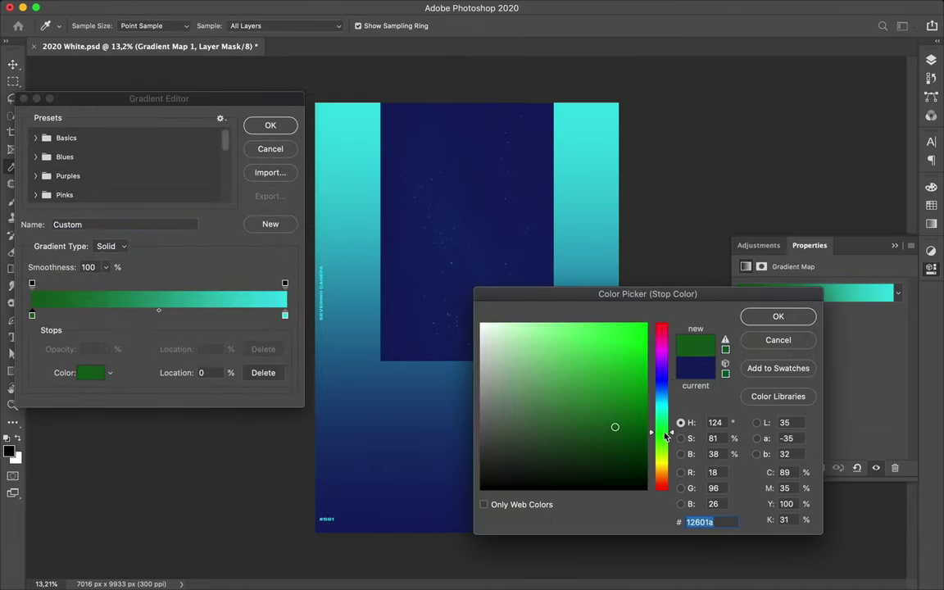
{"action": "left_click", "coordinate": [776, 318]}
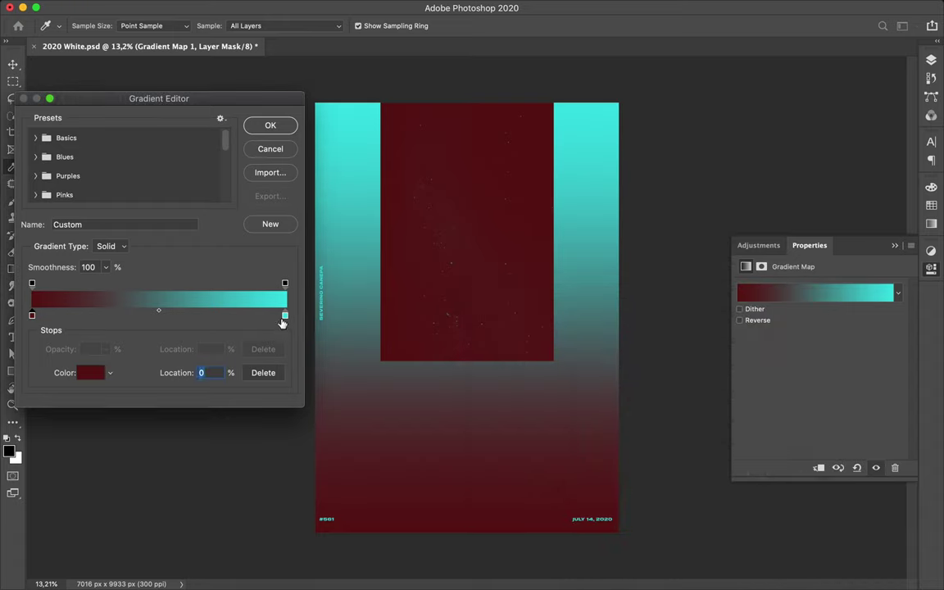
After testing several hues, set the right gradient stop to bright green 43d947.
{"action": "left_click", "coordinate": [284, 314]}
{"action": "double_click", "coordinate": [285, 315]}
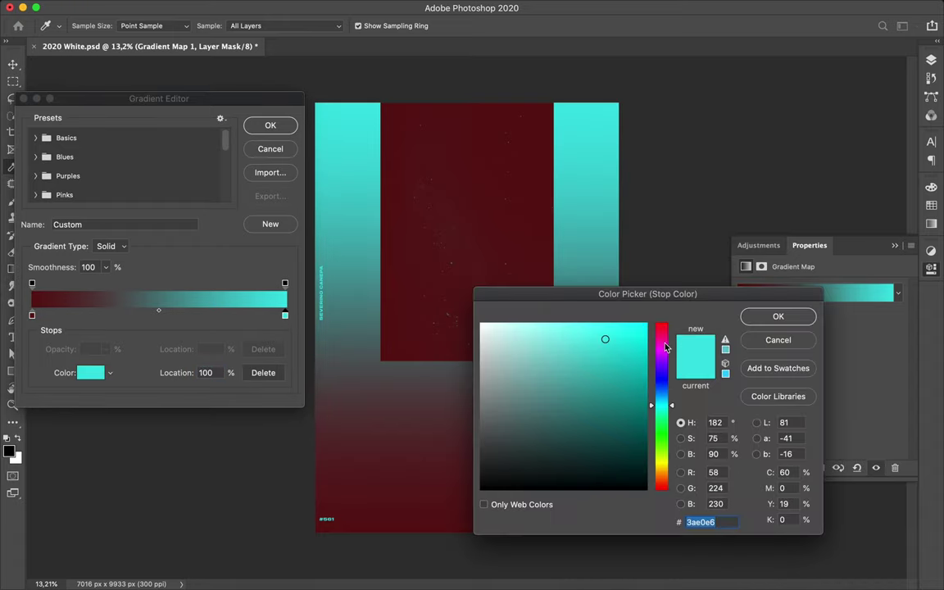
{"action": "left_click_drag", "start_coordinate": [664, 331], "coordinate": [665, 354]}
{"action": "left_click_drag", "start_coordinate": [665, 413], "coordinate": [666, 421]}
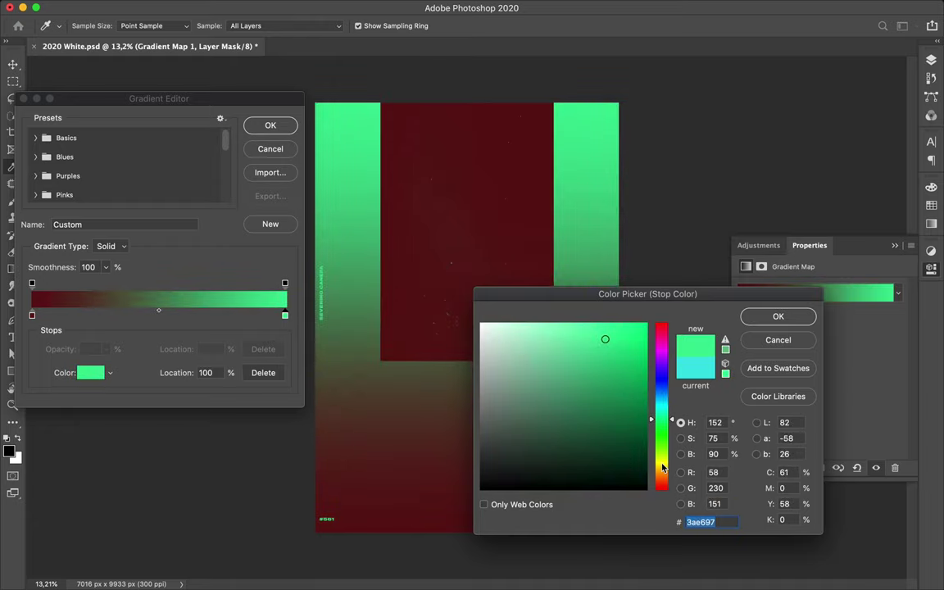
{"action": "left_click", "coordinate": [664, 467]}
{"action": "left_click", "coordinate": [667, 400]}
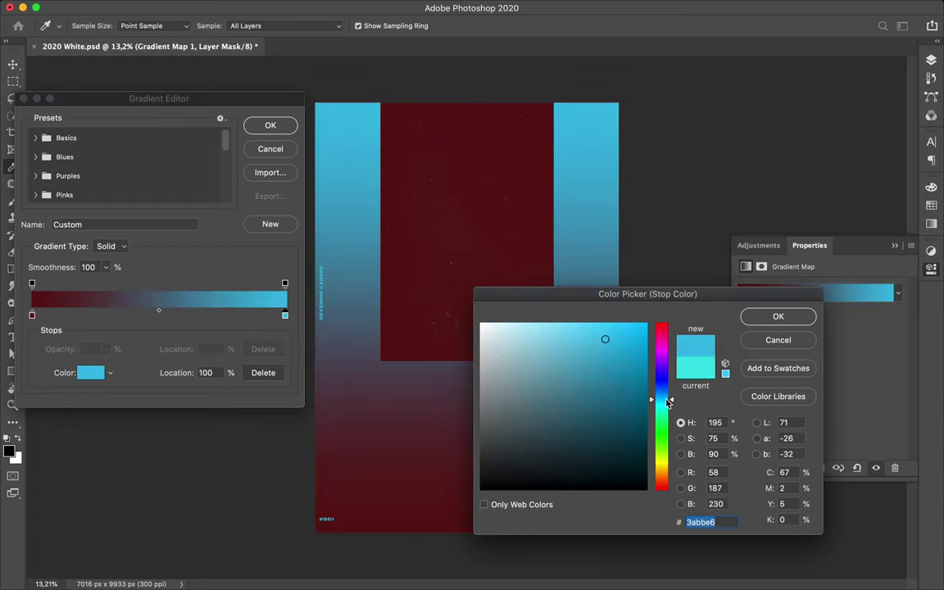
{"action": "left_click", "coordinate": [665, 353]}
{"action": "left_click", "coordinate": [621, 334]}
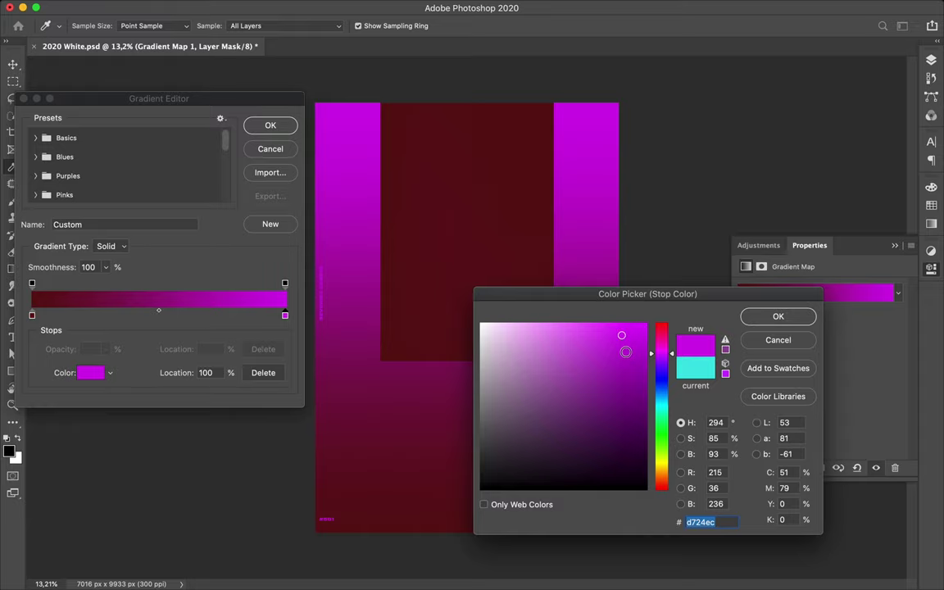
{"action": "left_click", "coordinate": [662, 434]}
{"action": "left_click", "coordinate": [617, 407]}
{"action": "left_click", "coordinate": [606, 342]}
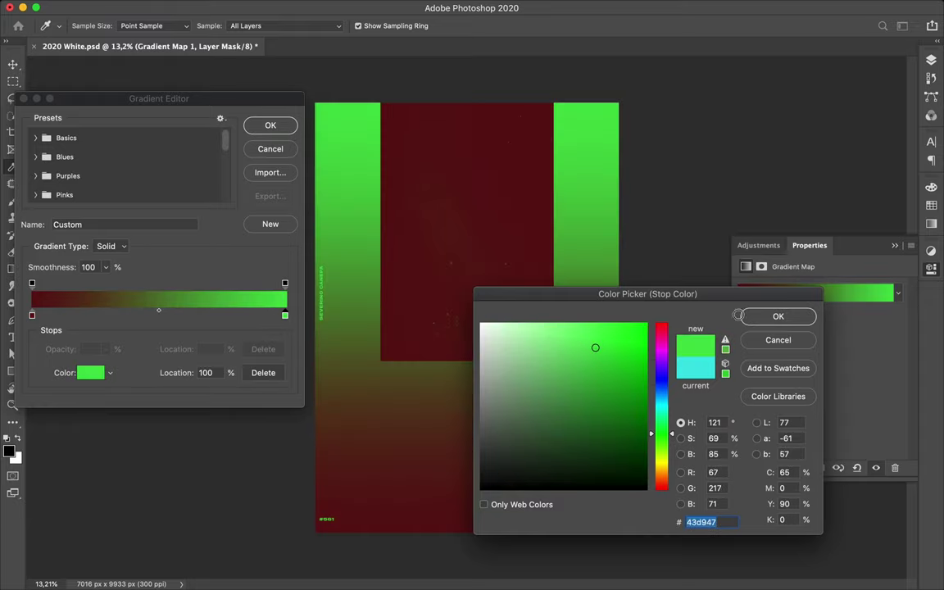
{"action": "left_click", "coordinate": [778, 317]}
Return the left stop to dark navy 121260 and apply the navy-to-green gradient map.
{"action": "left_click", "coordinate": [32, 315]}
{"action": "double_click", "coordinate": [32, 316]}
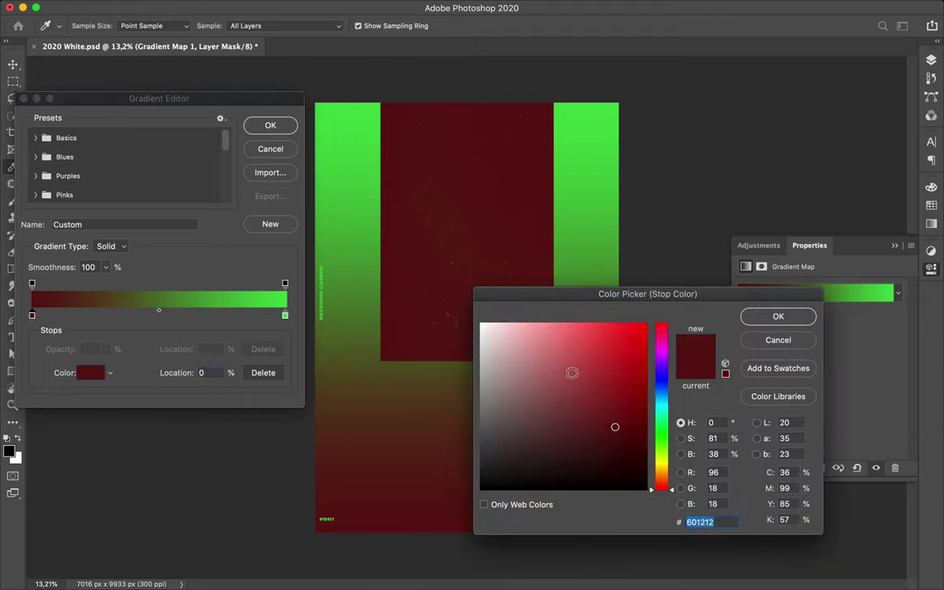
{"action": "left_click", "coordinate": [664, 382]}
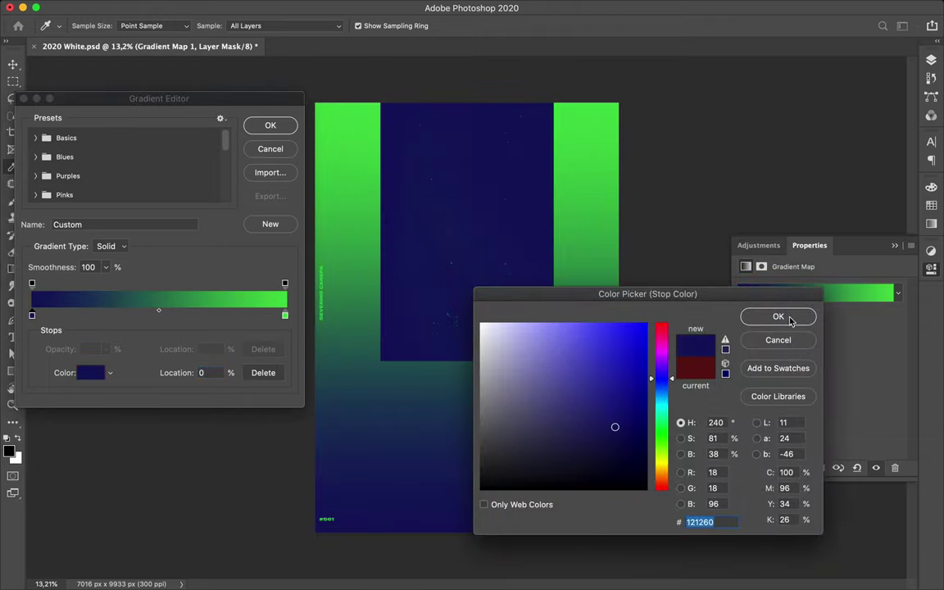
{"action": "left_click", "coordinate": [778, 316]}
{"action": "left_click", "coordinate": [265, 128]}
Type GREEN near the panel top, enlarge it to about 466%, and trim it to GRE.
{"action": "key", "text": "t"}
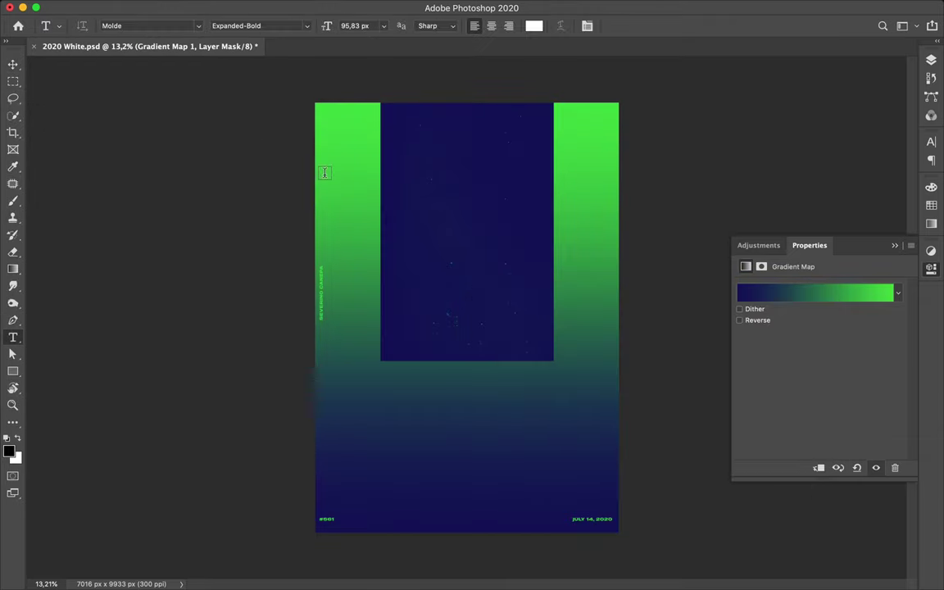
{"action": "left_click", "coordinate": [359, 173]}
{"action": "type", "text": "GREEN"}
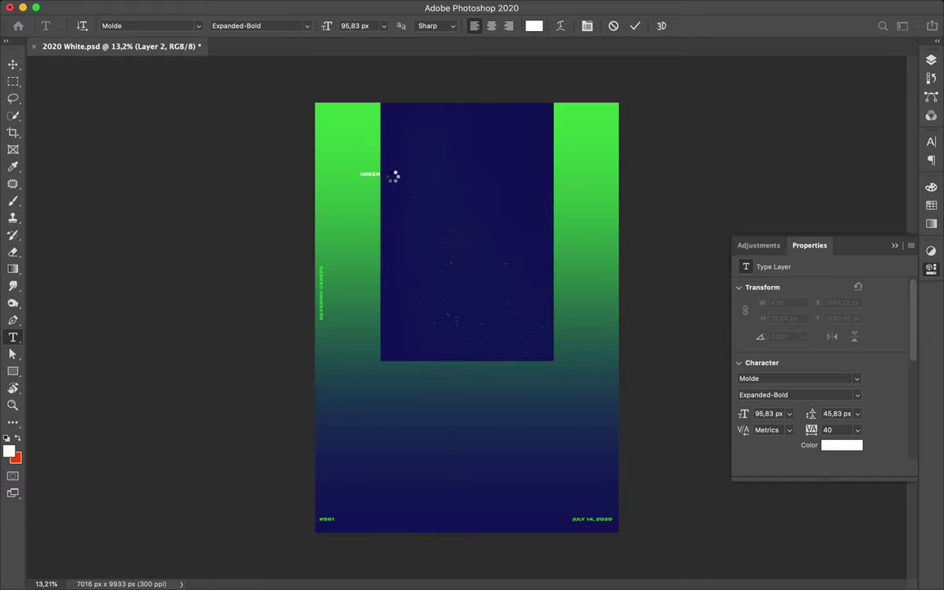
{"action": "left_click_drag", "start_coordinate": [396, 182], "coordinate": [449, 211]}
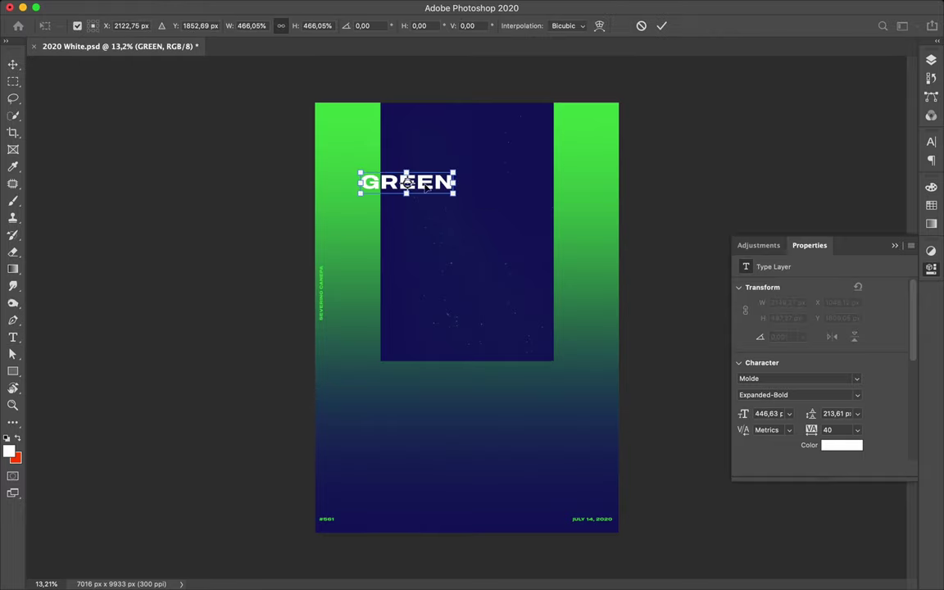
{"action": "key", "text": "Return"}
{"action": "mouse_move", "coordinate": [419, 181]}
{"action": "left_mouse_down"}
{"action": "mouse_move", "coordinate": [468, 185]}
{"action": "mouse_move", "coordinate": [542, 254]}
{"action": "left_mouse_up"}
{"action": "key", "text": "BackSpace"}
{"action": "key", "text": "ctrl+Return"}
{"action": "key", "text": "v"}
Duplicate the GRE text and retype the copy as EN.
{"action": "key", "text": "t"}
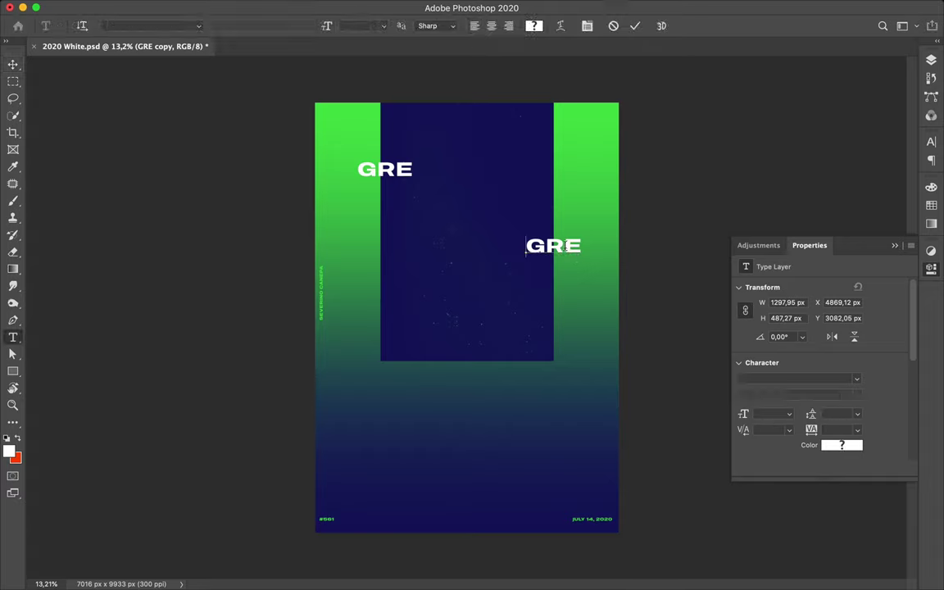
{"action": "double_click", "coordinate": [553, 246]}
{"action": "type", "text": "EN"}
{"action": "key", "text": "ctrl+Return"}
{"action": "key", "text": "v"}
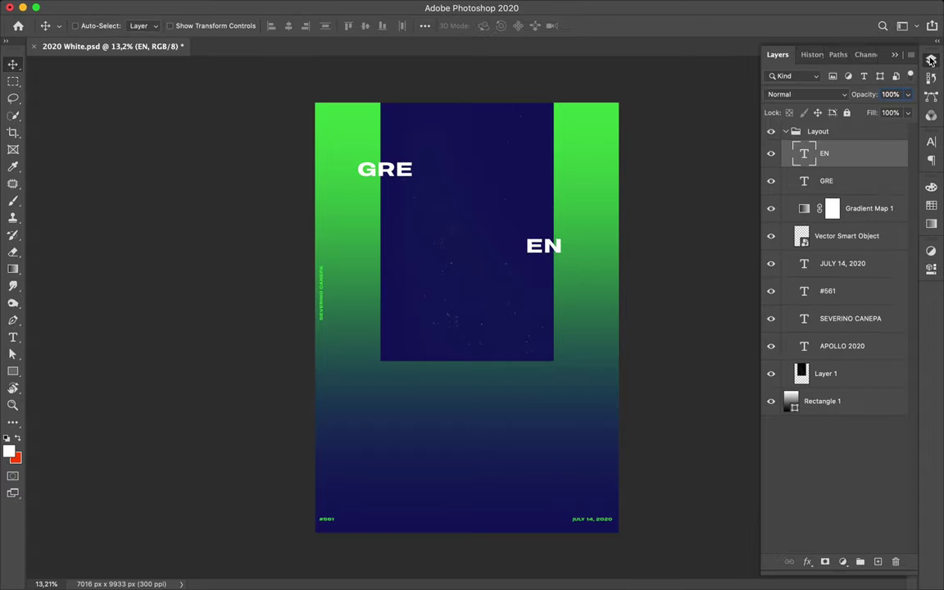
Reorder layers so GRE sits above a clipped Gradient Map 1, with a gradient map copy above Rectangle 1.
{"action": "left_click_drag", "start_coordinate": [826, 154], "coordinate": [836, 375]}
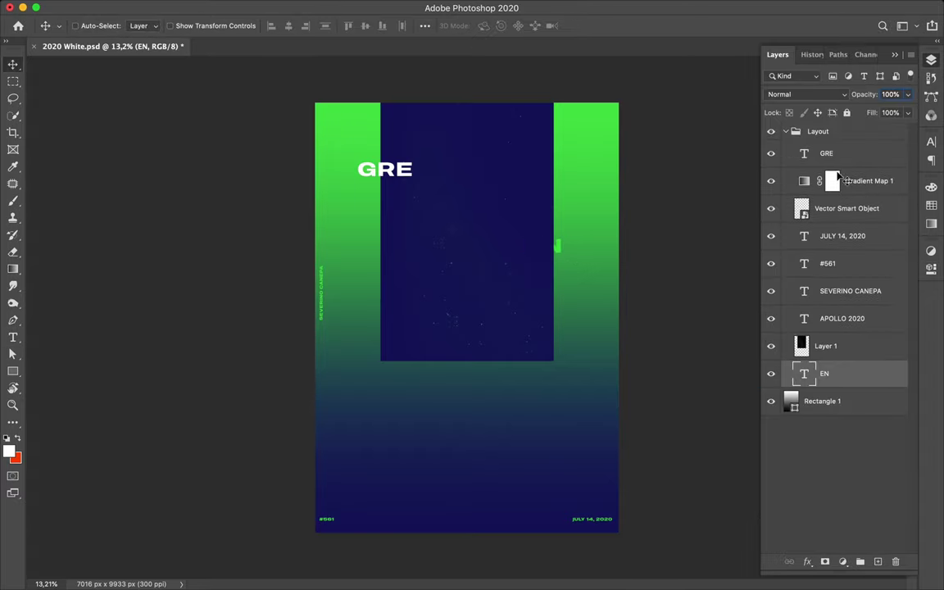
{"action": "left_click_drag", "start_coordinate": [827, 129], "coordinate": [827, 127]}
{"action": "left_click_drag", "start_coordinate": [835, 190], "coordinate": [827, 131]}
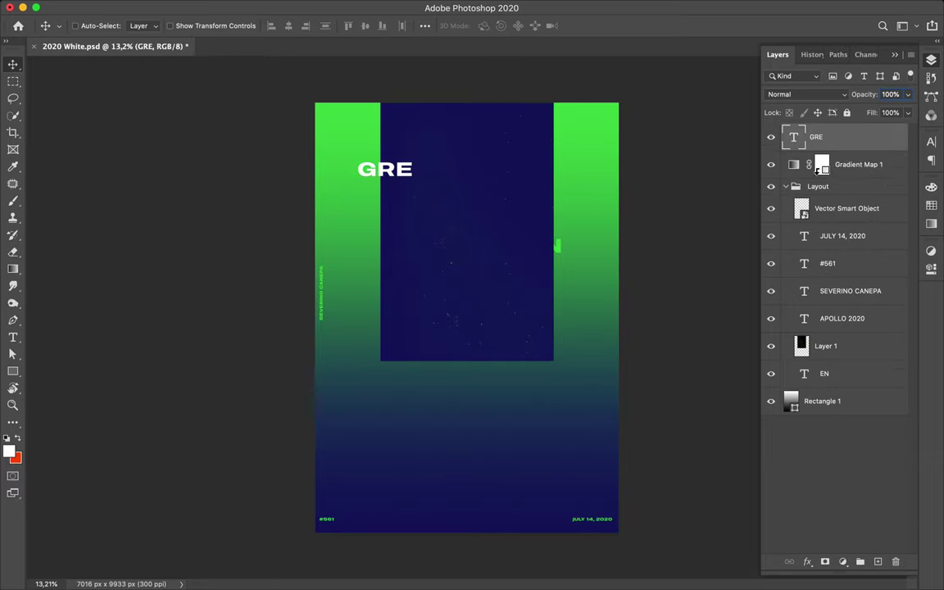
{"action": "left_click", "coordinate": [825, 174], "text": "alt"}
{"action": "left_click_drag", "start_coordinate": [821, 401], "coordinate": [825, 367]}
{"action": "left_click_drag", "start_coordinate": [828, 164], "coordinate": [811, 407]}
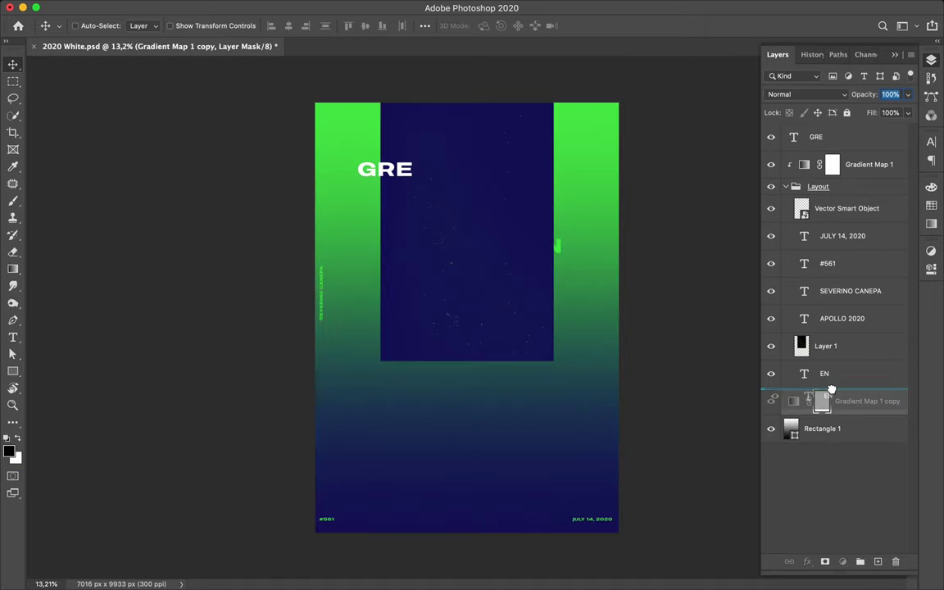
Move EN to the panel's right, and duplicate it as ST at the lower left under GRE.
{"action": "left_click", "coordinate": [828, 373]}
{"action": "mouse_move", "coordinate": [562, 248]}
{"action": "left_mouse_down"}
{"action": "mouse_move", "coordinate": [579, 252]}
{"action": "mouse_move", "coordinate": [401, 379]}
{"action": "left_mouse_up"}
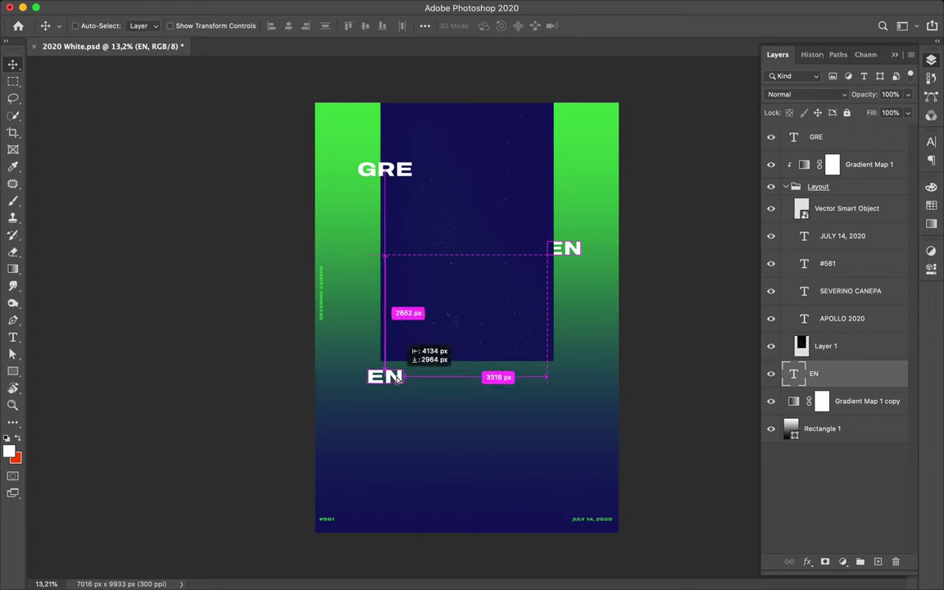
{"action": "key", "text": "t"}
{"action": "double_click", "coordinate": [393, 375]}
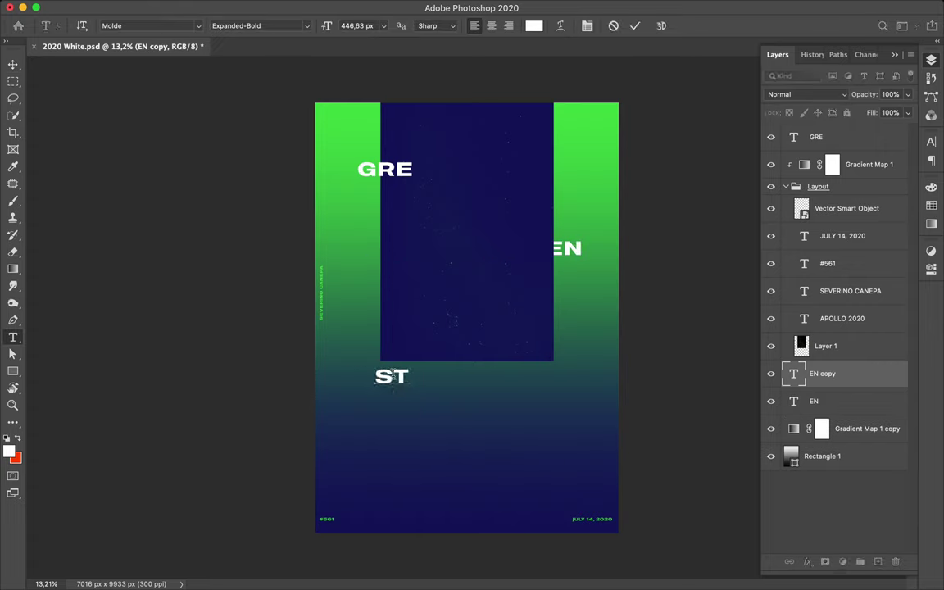
{"action": "key", "text": "Escape"}
{"action": "key", "text": "v"}
{"action": "left_click_drag", "start_coordinate": [392, 376], "coordinate": [385, 362]}
{"action": "left_click_drag", "start_coordinate": [819, 372], "coordinate": [811, 160]}
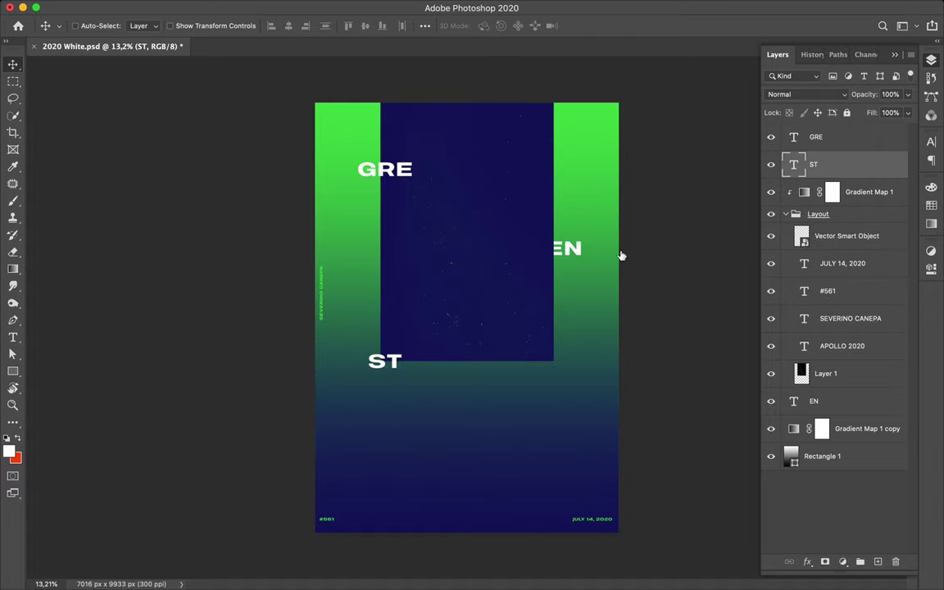
Copy ST down to the right as ARS, then select all four title pieces.
{"action": "left_click_drag", "start_coordinate": [385, 364], "coordinate": [533, 410], "text": "alt"}
{"action": "double_click", "coordinate": [531, 409]}
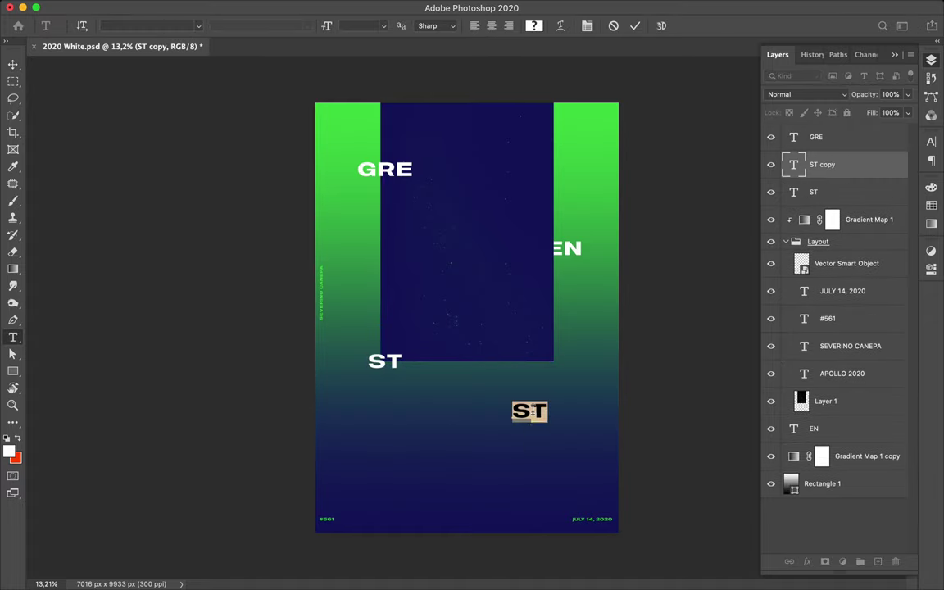
{"action": "type", "text": "ARS"}
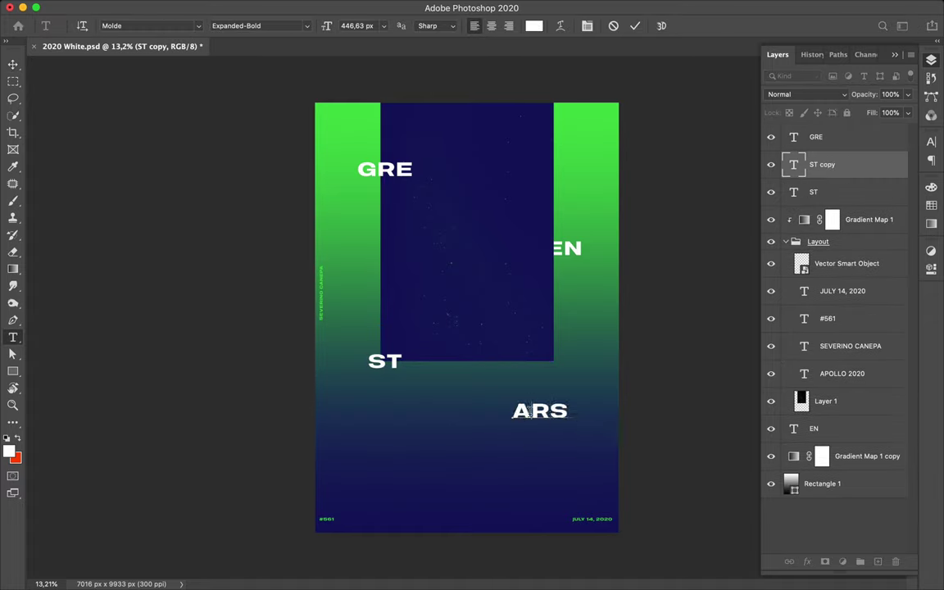
{"action": "key", "text": "Escape"}
{"action": "key", "text": "v"}
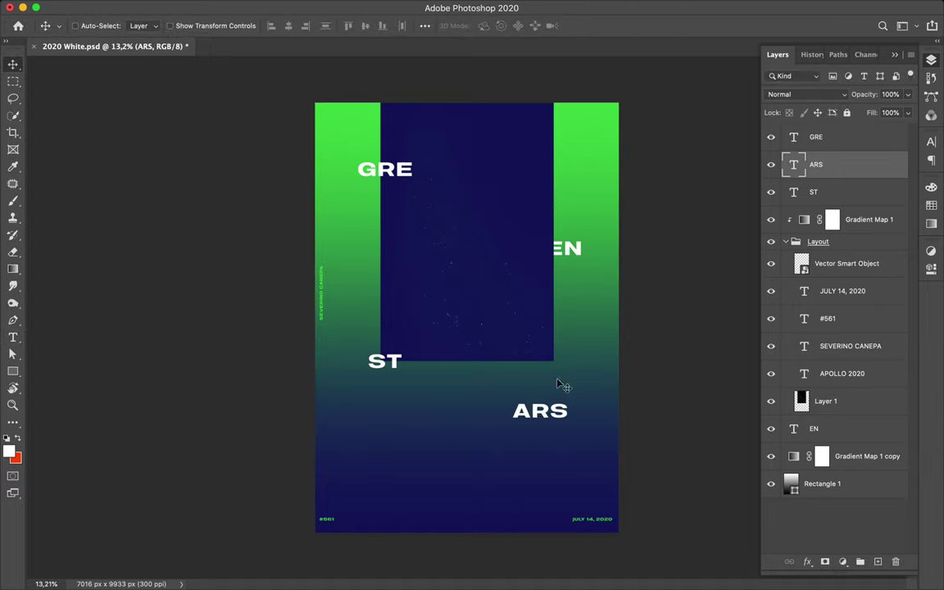
{"action": "left_click", "coordinate": [391, 362], "text": "shift"}
{"action": "left_click", "coordinate": [569, 246], "text": "shift"}
{"action": "left_click", "coordinate": [385, 171], "text": "shift"}
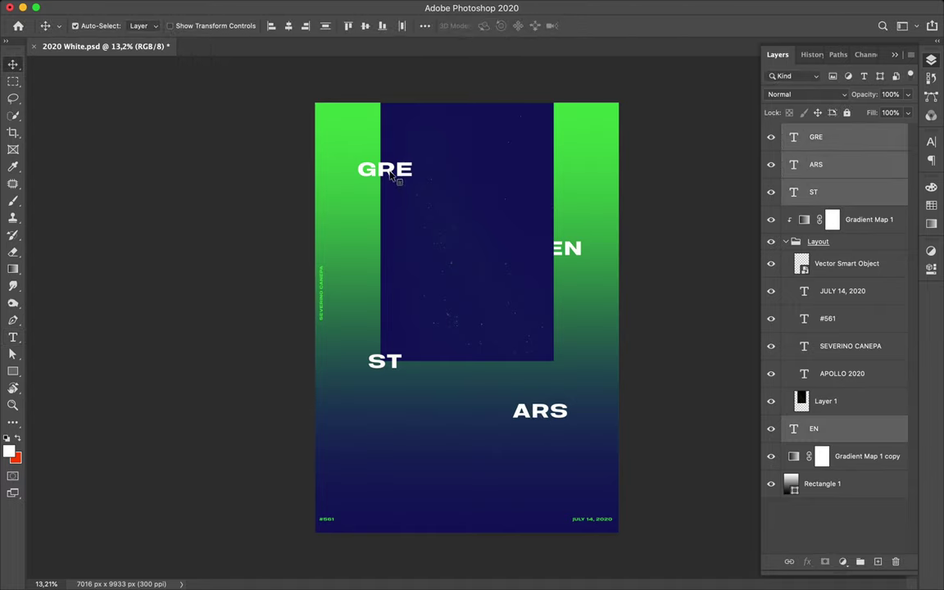
Stretch the four title pieces down the poster and reposition GRE, EN, ST and ARS.
{"action": "key", "text": "ctrl+t"}
{"action": "left_click_drag", "start_coordinate": [468, 417], "coordinate": [480, 510]}
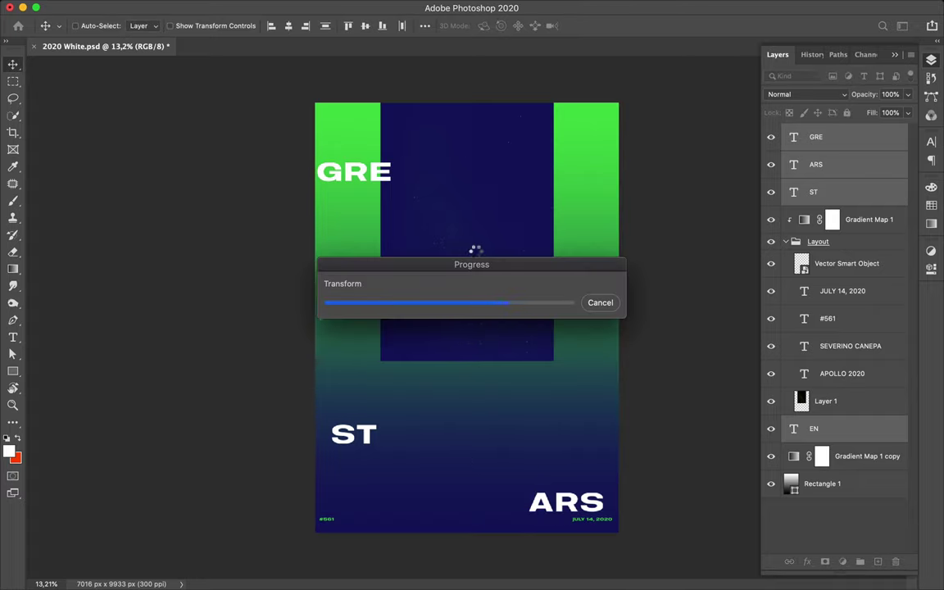
{"action": "left_click_drag", "start_coordinate": [375, 179], "coordinate": [382, 175]}
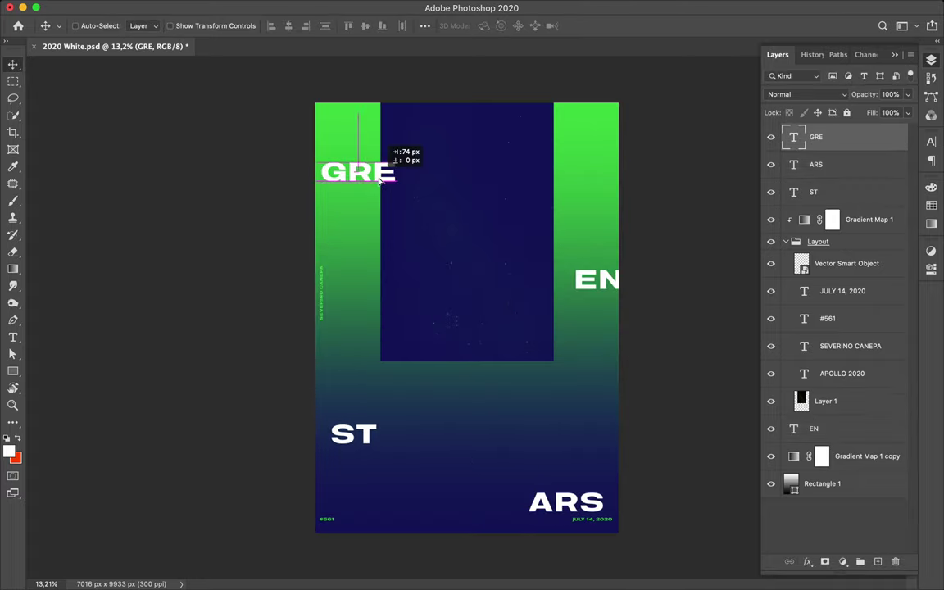
{"action": "left_click_drag", "start_coordinate": [592, 282], "coordinate": [564, 205]}
{"action": "left_click_drag", "start_coordinate": [371, 444], "coordinate": [401, 359]}
{"action": "left_click_drag", "start_coordinate": [571, 508], "coordinate": [529, 373]}
Scale the four title pieces up to about 117%.
{"action": "left_click", "coordinate": [365, 322], "text": "ctrl+shift"}
{"action": "left_click", "coordinate": [337, 168], "text": "ctrl+shift"}
{"action": "left_click", "coordinate": [566, 201], "text": "ctrl+shift"}
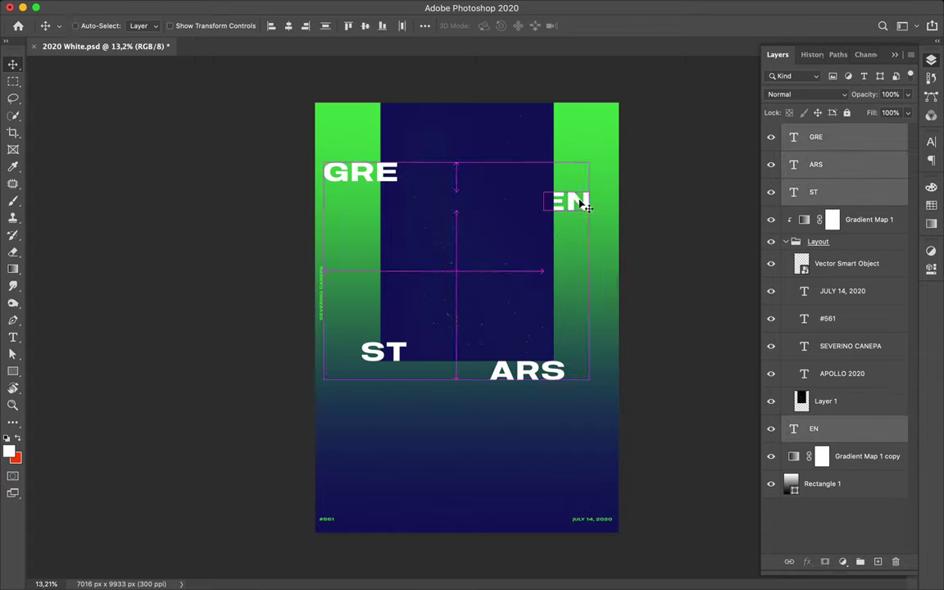
{"action": "key", "text": "ctrl+t"}
{"action": "left_click_drag", "start_coordinate": [456, 381], "coordinate": [454, 461]}
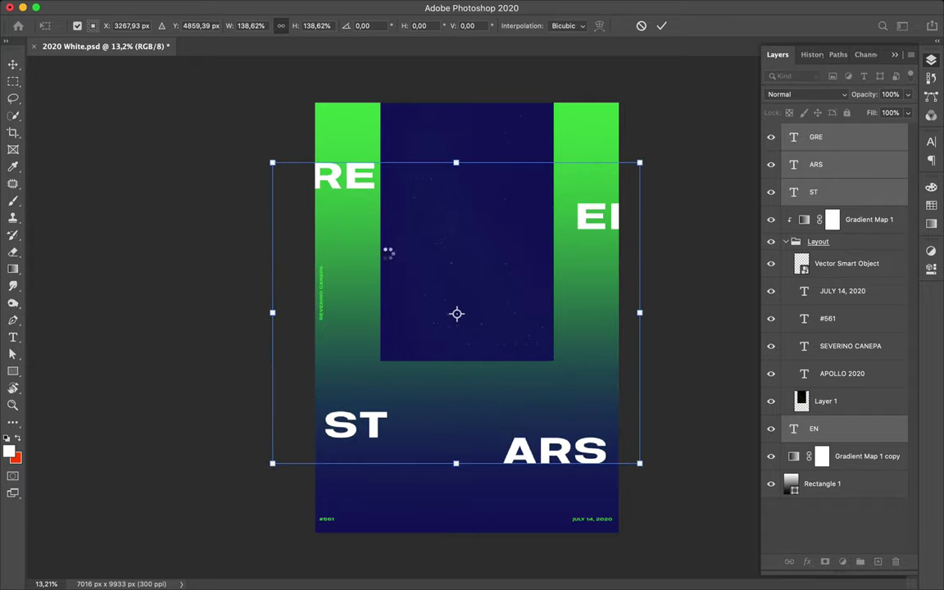
{"action": "key", "text": "Return"}
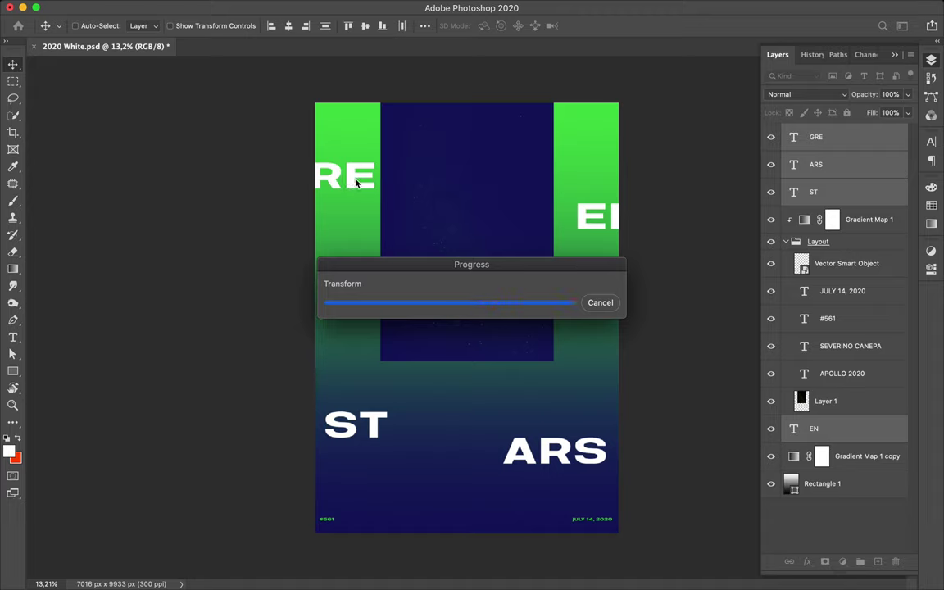
Place GRE and EN bleeding off the edges, ST mid-left, and ARS below the navy panel.
{"action": "left_click_drag", "start_coordinate": [356, 183], "coordinate": [390, 185]}
{"action": "mouse_move", "coordinate": [579, 217]}
{"action": "left_mouse_down"}
{"action": "mouse_move", "coordinate": [542, 223]}
{"action": "mouse_move", "coordinate": [553, 218]}
{"action": "left_mouse_up"}
{"action": "left_click_drag", "start_coordinate": [380, 437], "coordinate": [387, 276]}
{"action": "mouse_move", "coordinate": [553, 451]}
{"action": "left_mouse_down"}
{"action": "mouse_move", "coordinate": [544, 362]}
{"action": "mouse_move", "coordinate": [517, 361]}
{"action": "left_mouse_up"}
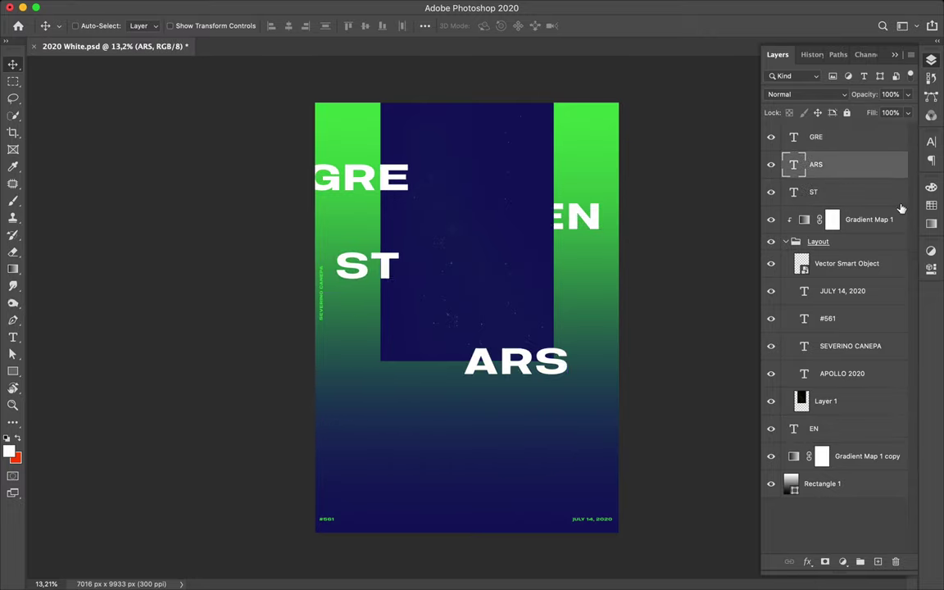
Move the four small info text layers above the gradient map so they show white.
{"action": "left_click", "coordinate": [839, 291]}
{"action": "left_click", "coordinate": [838, 373], "text": "shift"}
{"action": "mouse_move", "coordinate": [838, 373]}
{"action": "left_mouse_down"}
{"action": "mouse_move", "coordinate": [811, 207]}
{"action": "mouse_move", "coordinate": [808, 318]}
{"action": "left_mouse_up"}
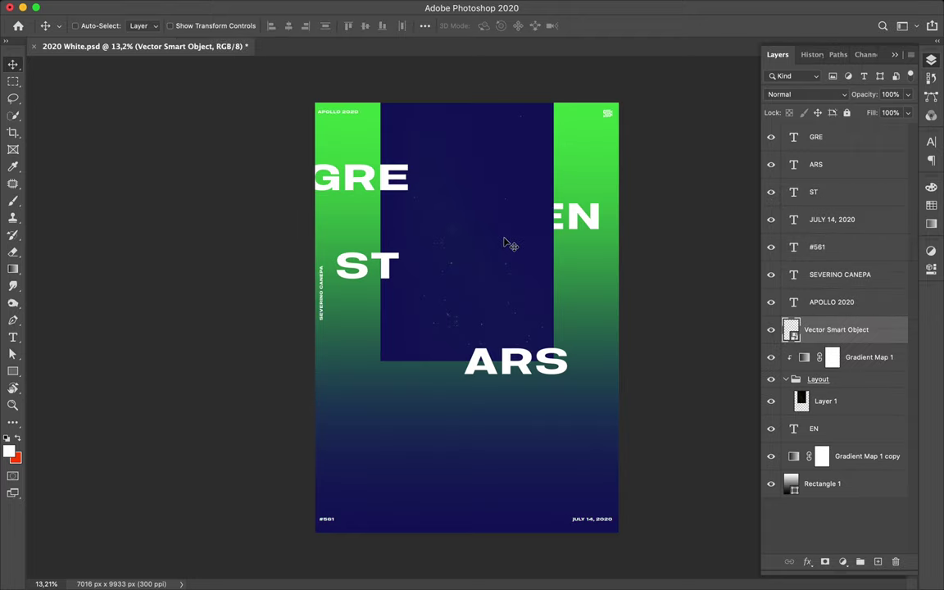
{"action": "scroll", "coordinate": [508, 243], "scroll_direction": "up", "scroll_amount": 5}
Duplicate the #561 text up toward the bottom centre of the poster.
{"action": "left_click", "coordinate": [321, 205], "text": "ctrl"}
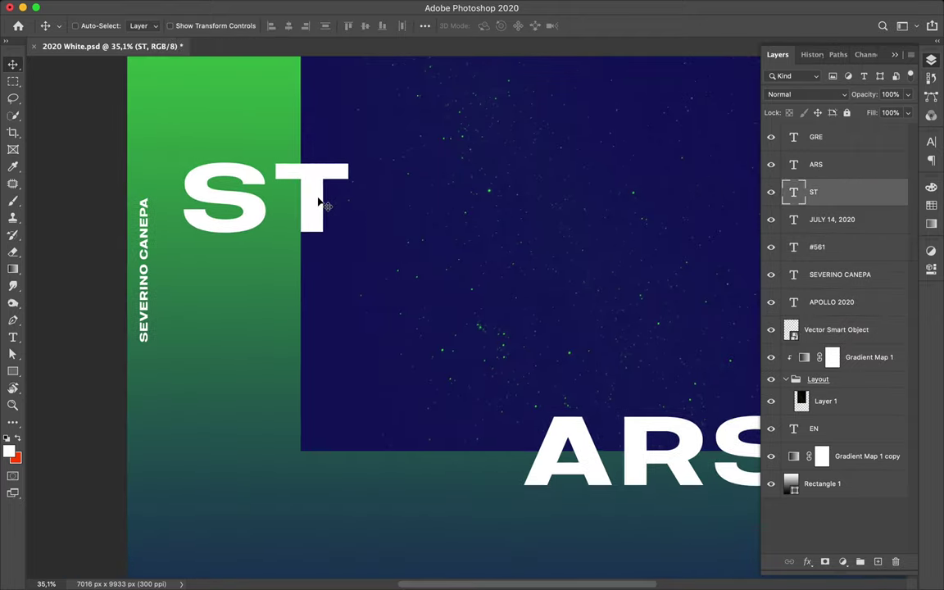
{"action": "scroll", "coordinate": [319, 203], "scroll_direction": "up", "scroll_amount": 5}
{"action": "scroll", "coordinate": [319, 203], "scroll_direction": "right", "scroll_amount": 5}
{"action": "scroll", "coordinate": [319, 203], "scroll_direction": "down", "scroll_amount": 3}
{"action": "scroll", "coordinate": [319, 204], "scroll_direction": "down", "scroll_amount": 2}
{"action": "scroll", "coordinate": [319, 203], "scroll_direction": "down", "scroll_amount": 3}
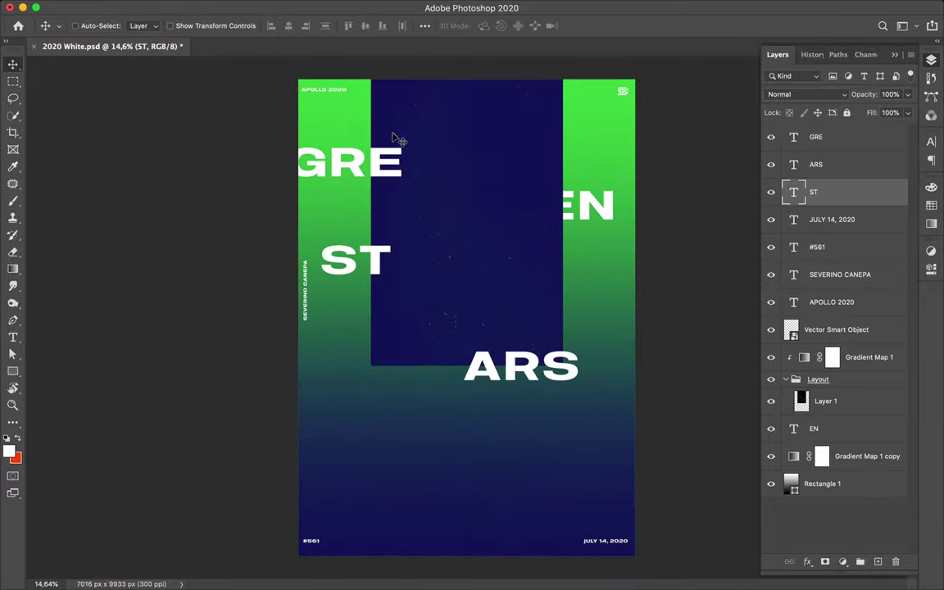
{"action": "left_click", "coordinate": [312, 542], "text": "ctrl"}
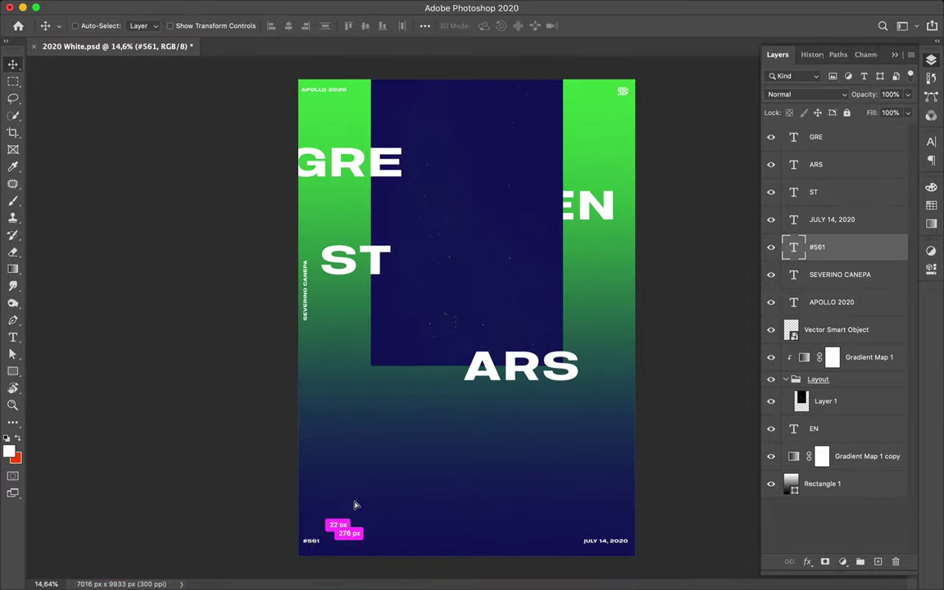
{"action": "left_click_drag", "start_coordinate": [312, 540], "coordinate": [397, 474]}
{"action": "key", "text": "t"}
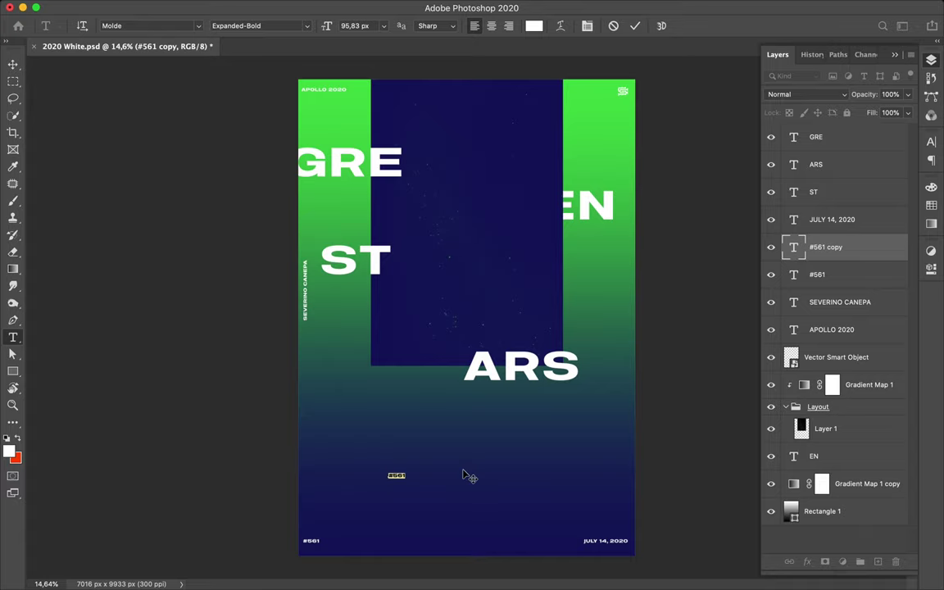
Commit the caption 'Observe the beauty of The Univers Through its elements' and make it regular weight.
{"action": "scroll", "coordinate": [463, 475], "scroll_direction": "up", "scroll_amount": 2}
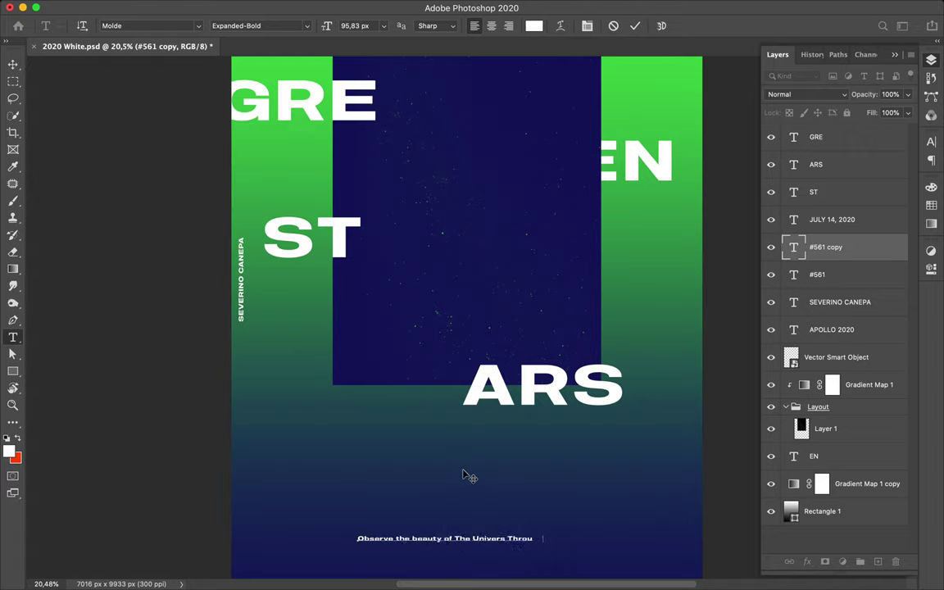
{"action": "key", "text": "Escape"}
{"action": "key", "text": "v"}
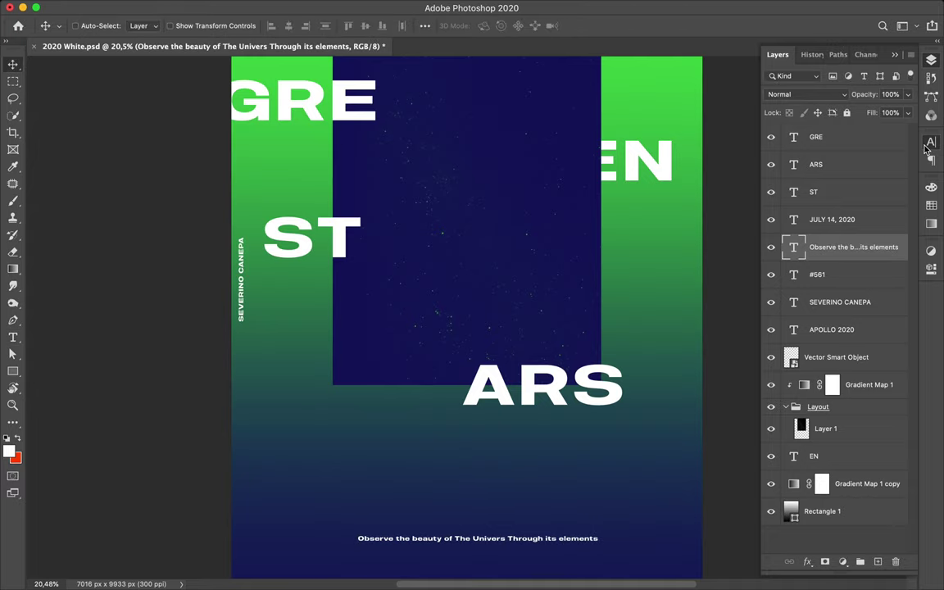
{"action": "left_click", "coordinate": [931, 141]}
{"action": "left_click", "coordinate": [869, 154]}
{"action": "left_click", "coordinate": [861, 75]}
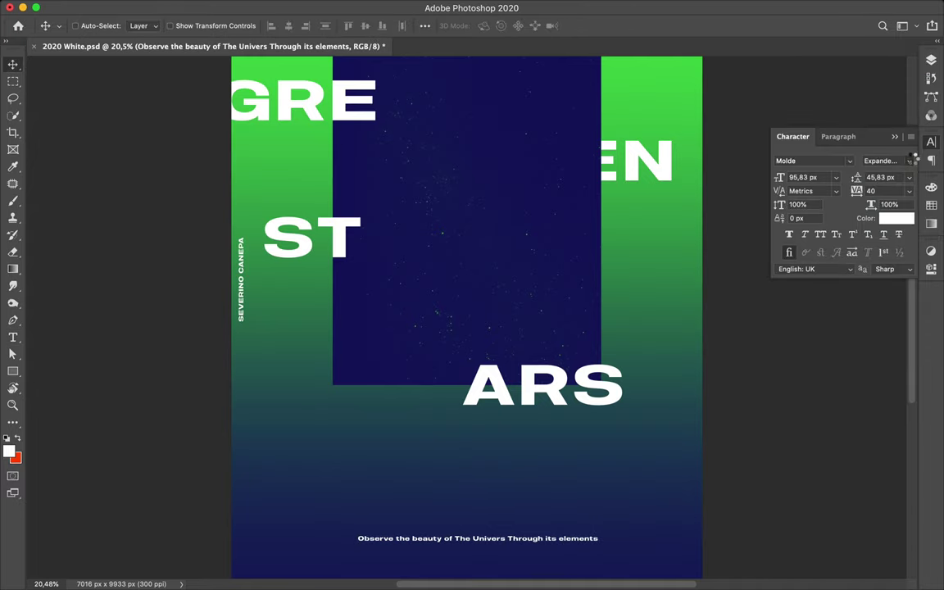
{"action": "left_click", "coordinate": [885, 160]}
{"action": "key", "text": "Escape"}
Change the caption's font to Molde Regular.
{"action": "left_click", "coordinate": [848, 160]}
{"action": "left_click", "coordinate": [881, 161]}
{"action": "key", "text": "Escape"}
{"action": "left_click", "coordinate": [849, 161]}
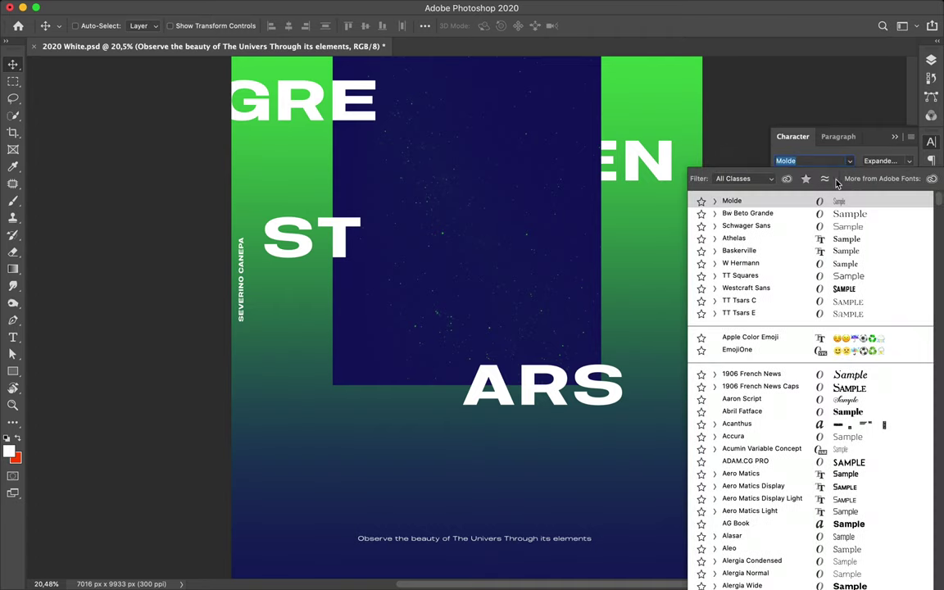
{"action": "left_click", "coordinate": [714, 201]}
{"action": "scroll", "coordinate": [776, 392], "scroll_direction": "down", "scroll_amount": 3}
{"action": "scroll", "coordinate": [778, 392], "scroll_direction": "down", "scroll_amount": 5}
{"action": "scroll", "coordinate": [779, 394], "scroll_direction": "down", "scroll_amount": 3}
{"action": "scroll", "coordinate": [776, 395], "scroll_direction": "down", "scroll_amount": 5}
{"action": "left_click", "coordinate": [697, 541]}
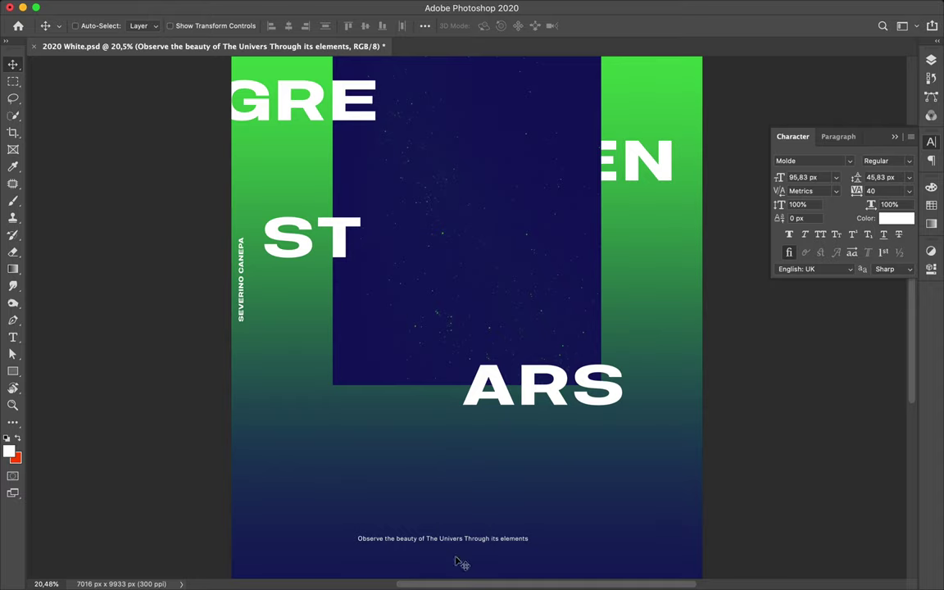
Trim the caption to 'Observe the beauty of' and rotate it to run vertically.
{"action": "double_click", "coordinate": [442, 538]}
{"action": "left_click", "coordinate": [358, 538]}
{"action": "left_click_drag", "start_coordinate": [425, 538], "coordinate": [560, 533]}
{"action": "key", "text": "BackSpace"}
{"action": "key", "text": "ctrl+t"}
{"action": "mouse_move", "coordinate": [432, 516]}
{"action": "left_mouse_down"}
{"action": "mouse_move", "coordinate": [366, 456]}
{"action": "mouse_move", "coordinate": [357, 468]}
{"action": "left_mouse_up"}
{"action": "key", "text": "Return"}
Try a vertical caption copy with the remaining words, then undo back to the horizontal caption.
{"action": "mouse_move", "coordinate": [408, 522]}
{"action": "left_mouse_down"}
{"action": "mouse_move", "coordinate": [320, 432]}
{"action": "mouse_move", "coordinate": [320, 469]}
{"action": "mouse_move", "coordinate": [396, 423]}
{"action": "mouse_move", "coordinate": [386, 332]}
{"action": "left_mouse_up"}
{"action": "double_click", "coordinate": [391, 418]}
{"action": "key", "text": "ctrl+v"}
{"action": "key", "text": "BackSpace"}
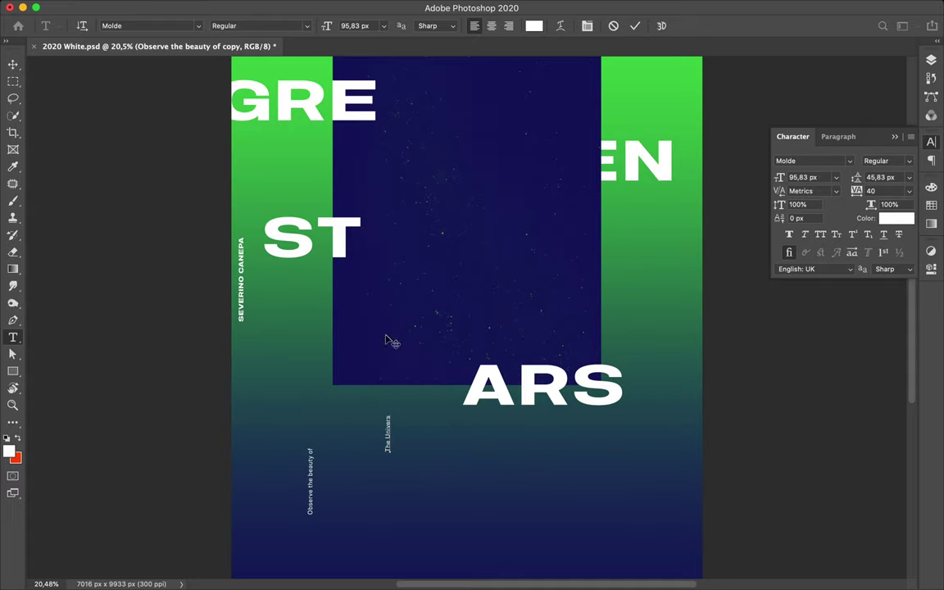
{"action": "key", "text": "ctrl+Return"}
{"action": "key", "text": "v"}
{"action": "left_click_drag", "start_coordinate": [387, 434], "coordinate": [418, 455]}
{"action": "key", "text": "ctrl+z"}
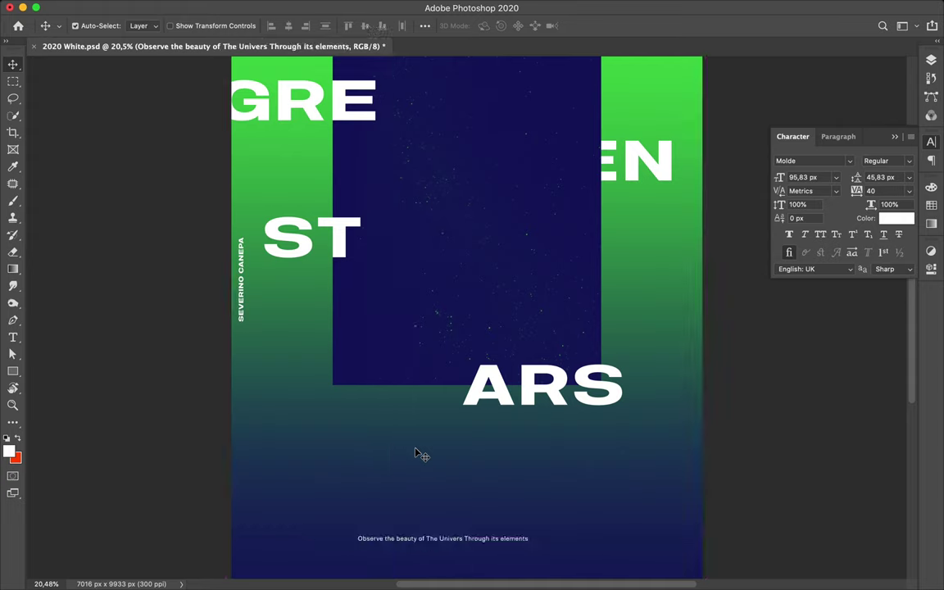
Move the caption up under ARS and break it into lines after 'beauty'.
{"action": "left_click_drag", "start_coordinate": [459, 543], "coordinate": [446, 432]}
{"action": "key", "text": "t"}
{"action": "left_click", "coordinate": [406, 429]}
{"action": "key", "text": "Return"}
Make the tagline three lines with 225 px leading and 1440 tracking.
{"action": "key", "text": "Return"}
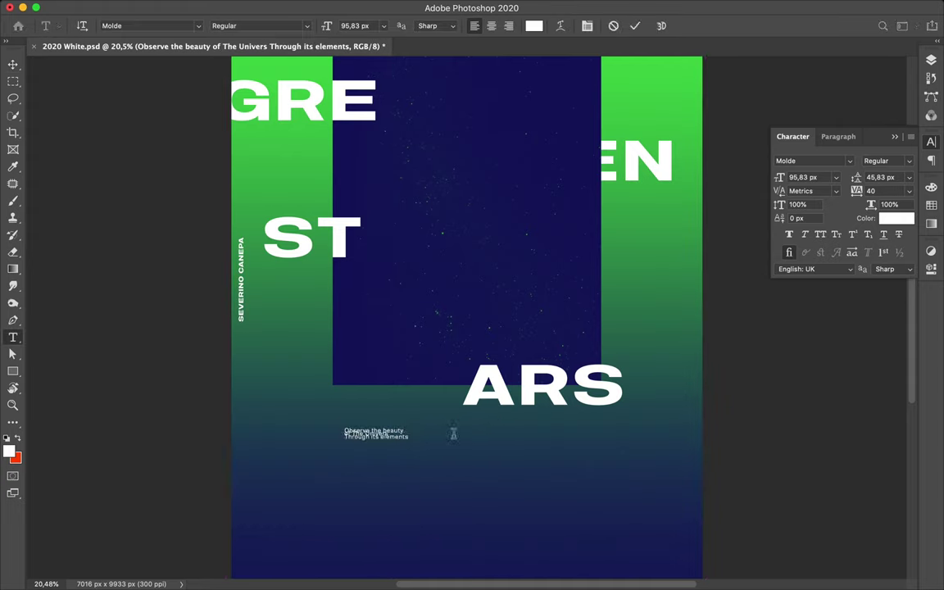
{"action": "key", "text": "Escape"}
{"action": "left_click", "coordinate": [876, 177]}
{"action": "type", "text": "125"}
{"action": "key", "text": "Return"}
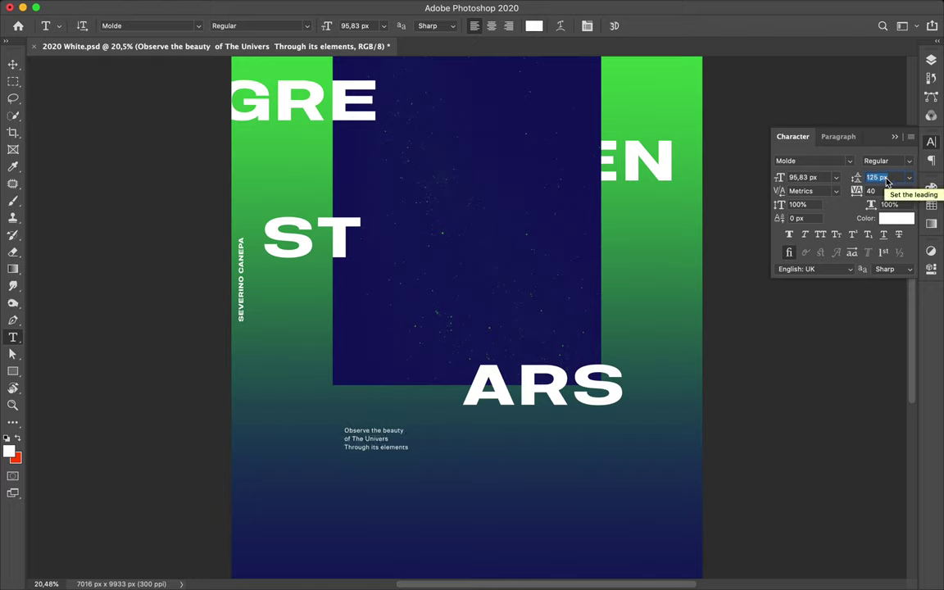
{"action": "key", "text": "shift+Up"}
{"action": "left_click", "coordinate": [875, 190]}
{"action": "key", "text": "shift+Up"}
{"action": "key", "text": "shift+Up"}
{"action": "key", "text": "shift+Up"}
{"action": "key", "text": "shift+Up"}
{"action": "key", "text": "shift+Up"}
{"action": "key", "text": "shift+Up"}
{"action": "key", "text": "shift+Up"}
{"action": "key", "text": "shift+Up"}
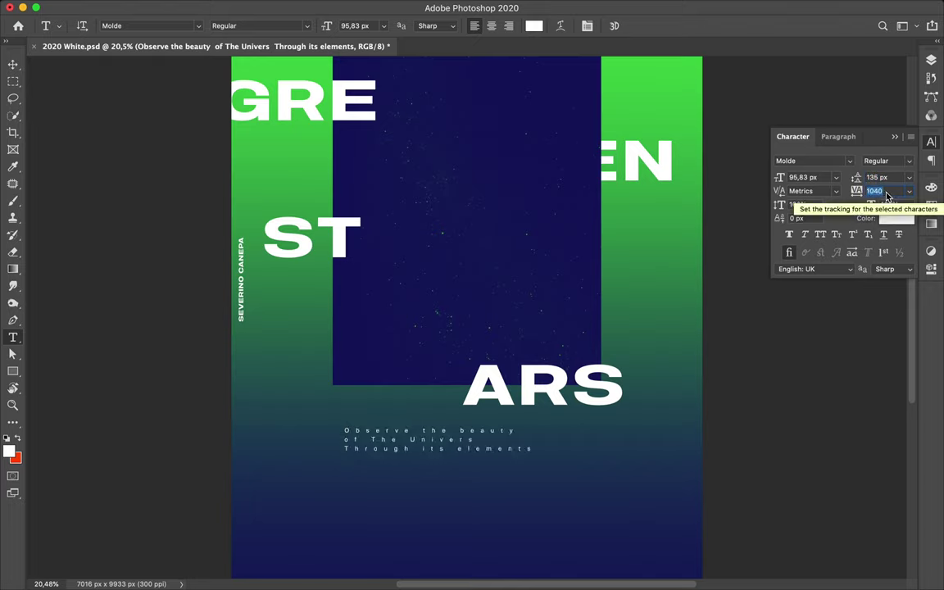
{"action": "key", "text": "shift+Down"}
{"action": "key", "text": "shift+Down"}
{"action": "left_click", "coordinate": [877, 177]}
{"action": "key", "text": "shift+Up"}
{"action": "key", "text": "shift+Up"}
{"action": "key", "text": "shift+Up"}
{"action": "key", "text": "shift+Up"}
{"action": "key", "text": "shift+Up"}
{"action": "key", "text": "shift+Up"}
{"action": "key", "text": "shift+Up"}
{"action": "key", "text": "shift+Up"}
{"action": "key", "text": "shift+Up"}
{"action": "left_click", "coordinate": [875, 190]}
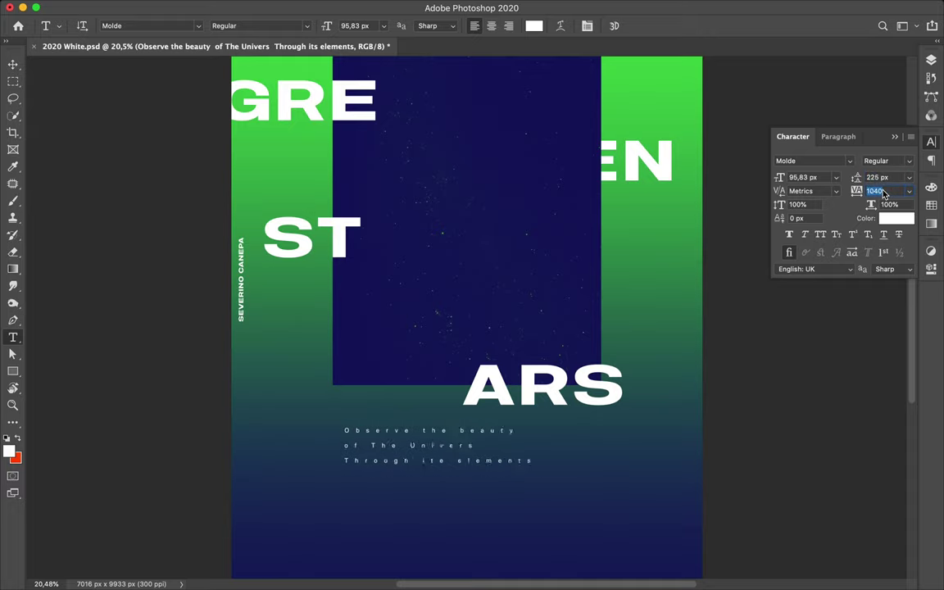
{"action": "key", "text": "Return"}
Shift the tagline slightly left and down, checking the paragraph settings.
{"action": "key", "text": "v"}
{"action": "left_click_drag", "start_coordinate": [508, 443], "coordinate": [496, 463]}
{"action": "left_click", "coordinate": [855, 136]}
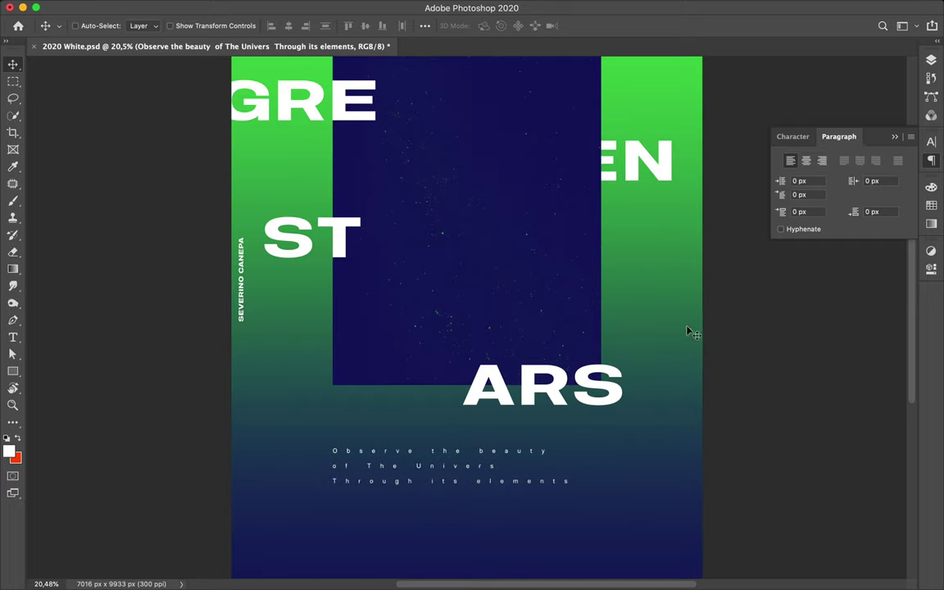
{"action": "left_click", "coordinate": [795, 136]}
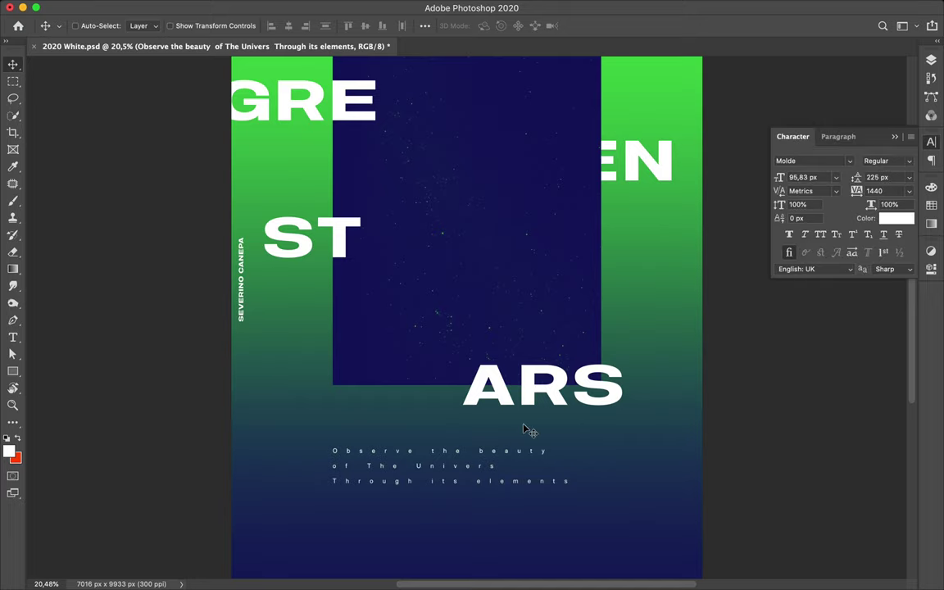
{"action": "scroll", "coordinate": [528, 430], "scroll_direction": "down", "scroll_amount": 2}
{"action": "scroll", "coordinate": [531, 432], "scroll_direction": "down", "scroll_amount": 2}
Move the tagline up into the navy panel and copy a strip along its right edge to a new layer.
{"action": "left_click_drag", "start_coordinate": [531, 432], "coordinate": [490, 297]}
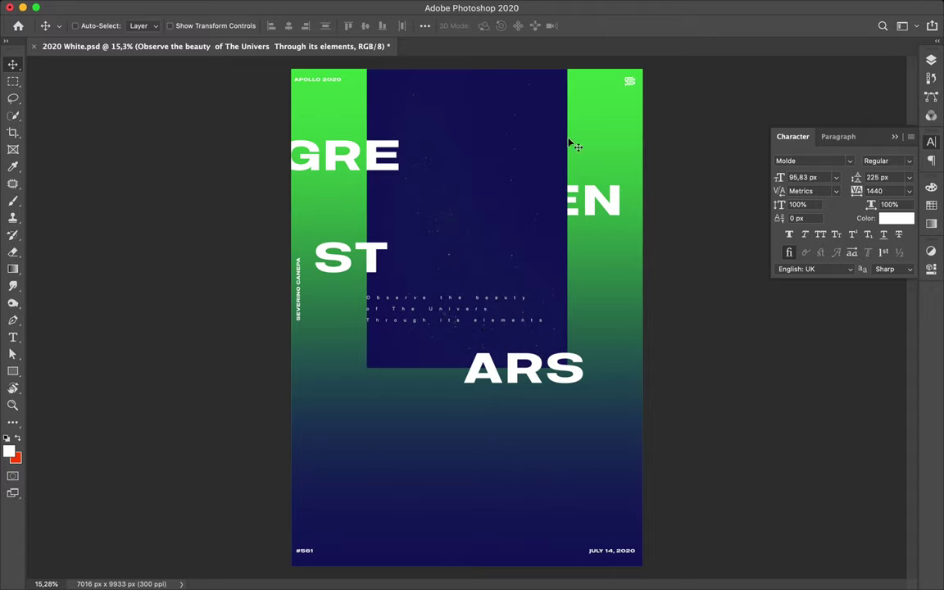
{"action": "key", "text": "m"}
{"action": "left_click_drag", "start_coordinate": [571, 88], "coordinate": [541, 158]}
{"action": "key", "text": "ctrl+j"}
Apply a Pixelate > Mosaic filter to the strip and move it slightly down.
{"action": "left_click", "coordinate": [308, 7]}
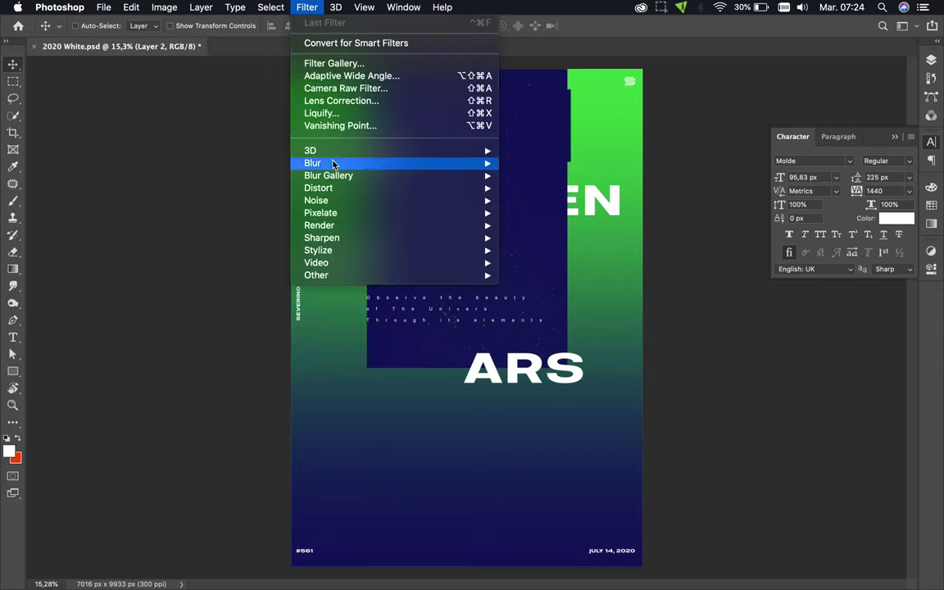
{"action": "left_click", "coordinate": [583, 273]}
{"action": "key", "text": "Return"}
{"action": "key", "text": "v"}
{"action": "left_click_drag", "start_coordinate": [585, 136], "coordinate": [574, 171]}
Slightly resize the GRE text with Free Transform.
{"action": "key", "text": "F7"}
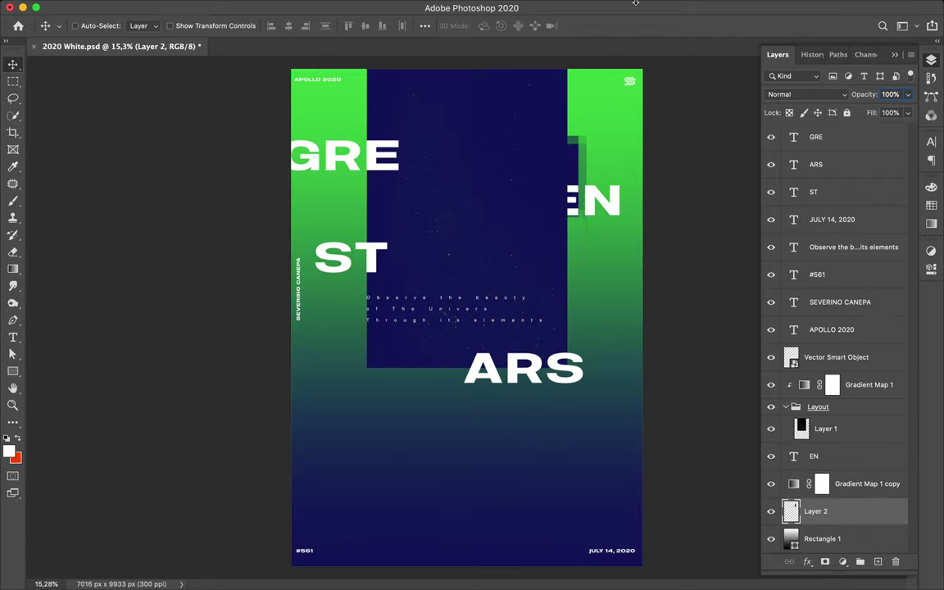
{"action": "left_click", "coordinate": [662, 7]}
{"action": "left_click", "coordinate": [337, 156], "text": "ctrl"}
{"action": "key", "text": "ctrl+t"}
{"action": "left_click_drag", "start_coordinate": [333, 155], "coordinate": [310, 171]}
{"action": "key", "text": "Return"}
Shrink the EN text to about 68% of its size.
{"action": "left_click", "coordinate": [536, 187], "text": "ctrl"}
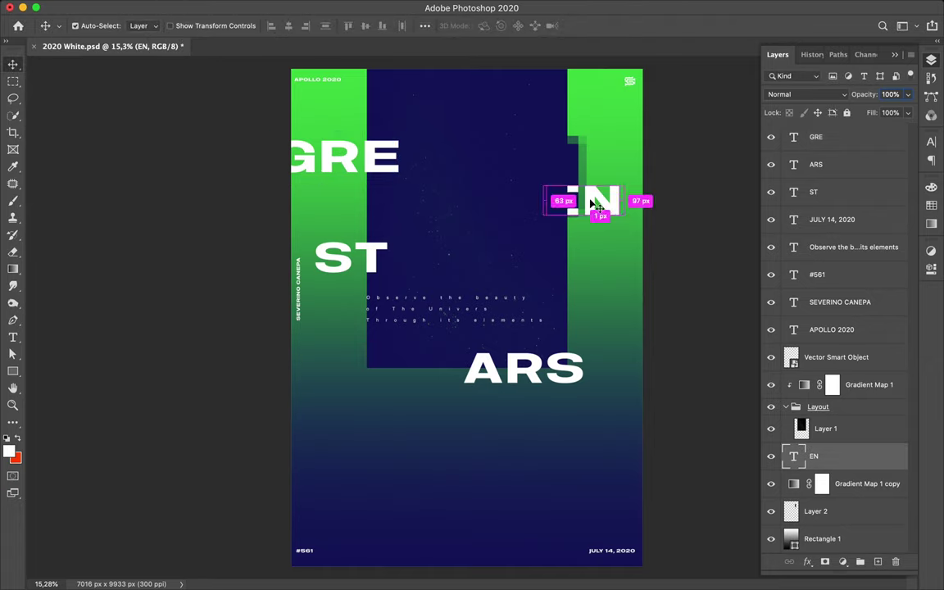
{"action": "key", "text": "ctrl+t"}
{"action": "mouse_move", "coordinate": [611, 215]}
{"action": "left_mouse_down"}
{"action": "mouse_move", "coordinate": [582, 195]}
{"action": "mouse_move", "coordinate": [601, 215]}
{"action": "left_mouse_up"}
{"action": "key", "text": "Return"}
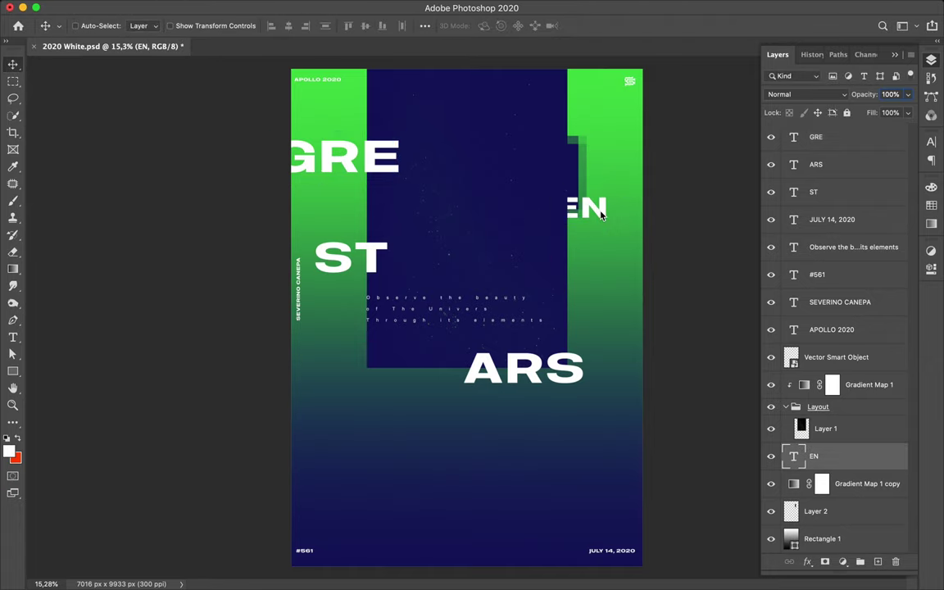
{"action": "left_click", "coordinate": [524, 369], "text": "ctrl"}
Enlarge ARS to about 203% and nudge it right so it bleeds off the edge.
{"action": "key", "text": "ctrl+t"}
{"action": "left_click_drag", "start_coordinate": [594, 409], "coordinate": [649, 440]}
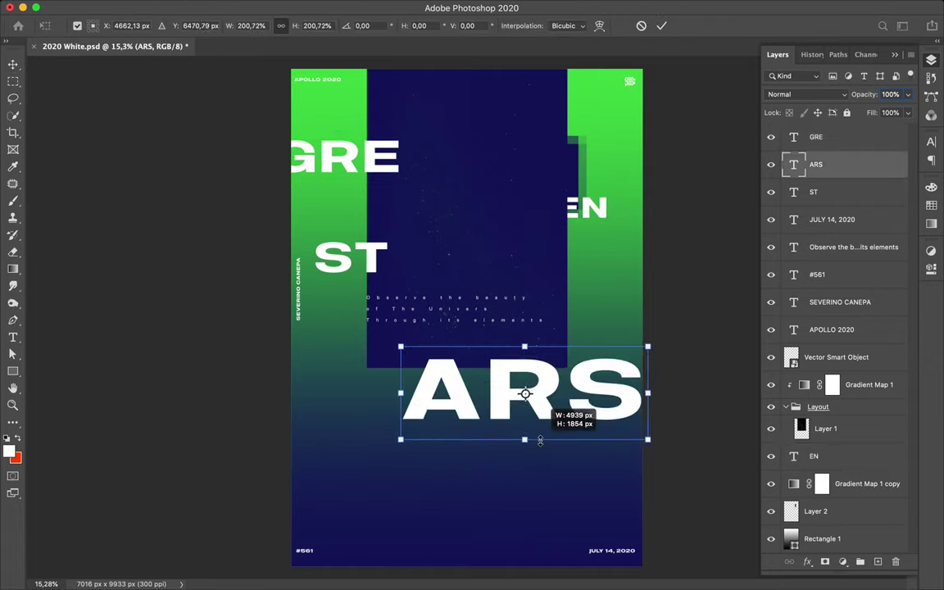
{"action": "left_click_drag", "start_coordinate": [517, 404], "coordinate": [530, 403]}
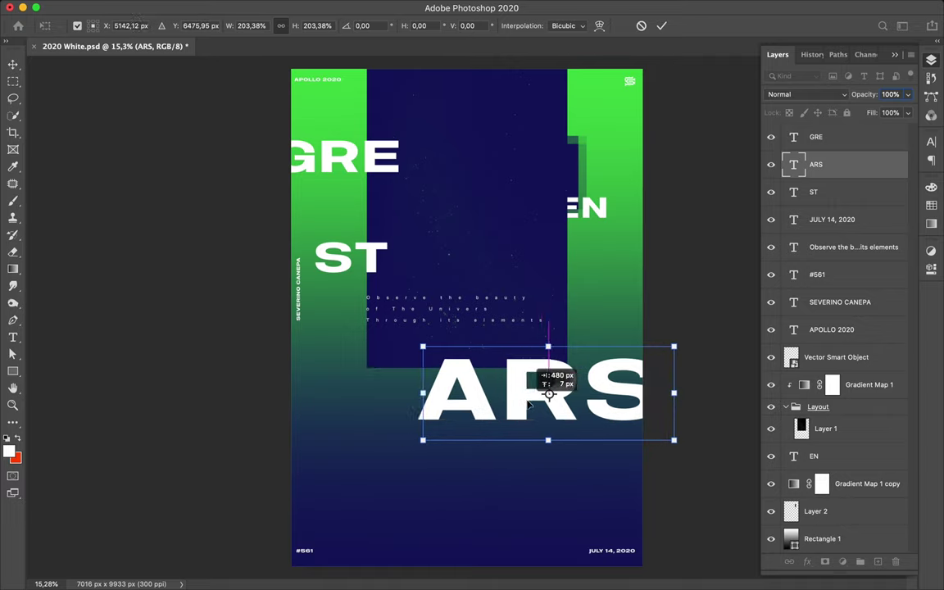
{"action": "key", "text": "Return"}
Duplicate ARS, cut it to a single S, scale to about 244% and place it bottom-left.
{"action": "mouse_move", "coordinate": [533, 402]}
{"action": "left_mouse_down"}
{"action": "mouse_move", "coordinate": [382, 448]}
{"action": "mouse_move", "coordinate": [449, 446]}
{"action": "left_mouse_up"}
{"action": "double_click", "coordinate": [328, 446]}
{"action": "key", "text": "BackSpace"}
{"action": "key", "text": "ctrl+Return"}
{"action": "key", "text": "ctrl+t"}
{"action": "left_click_drag", "start_coordinate": [317, 467], "coordinate": [358, 556]}
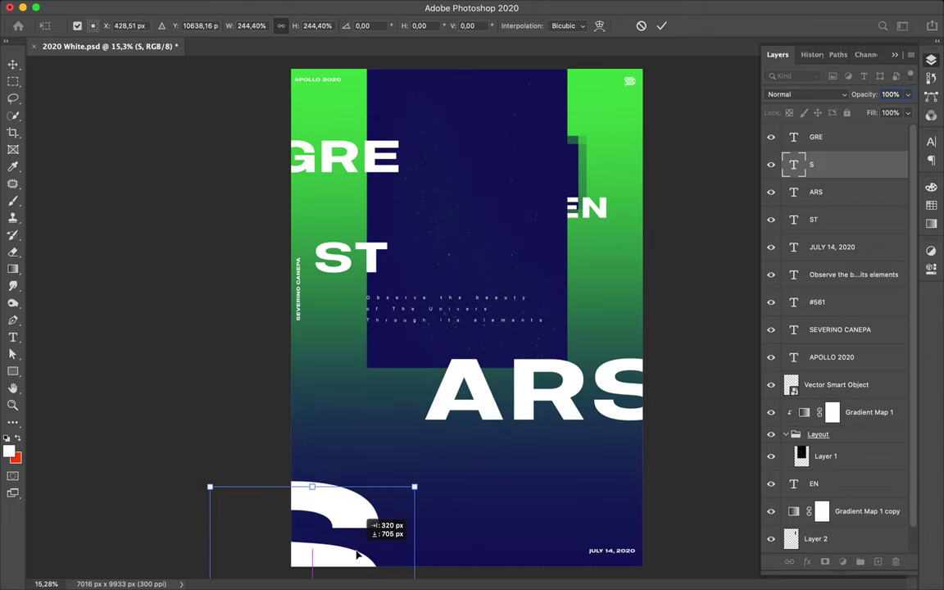
{"action": "left_click_drag", "start_coordinate": [357, 555], "coordinate": [346, 542]}
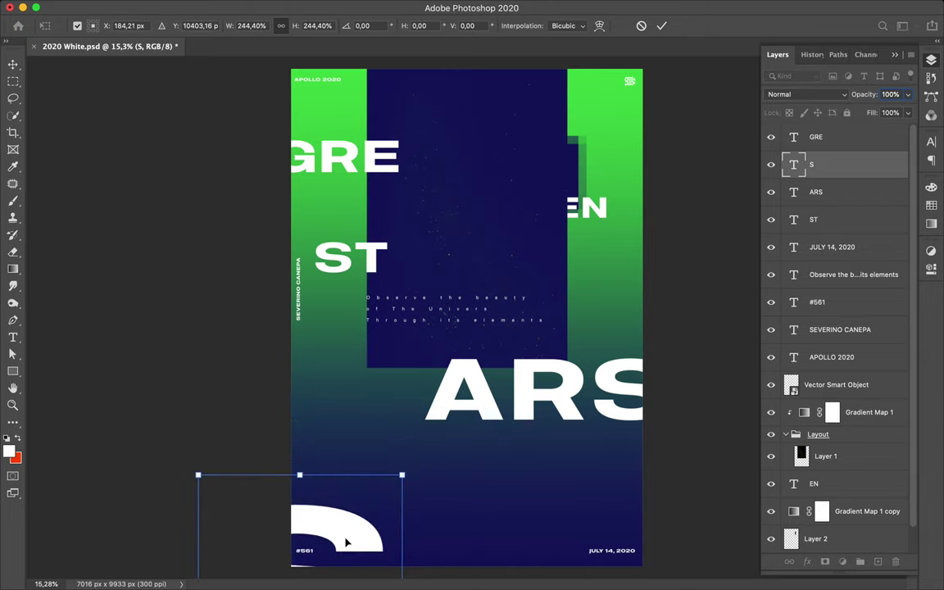
{"action": "key", "text": "shift+Down"}
{"action": "key", "text": "shift+Down"}
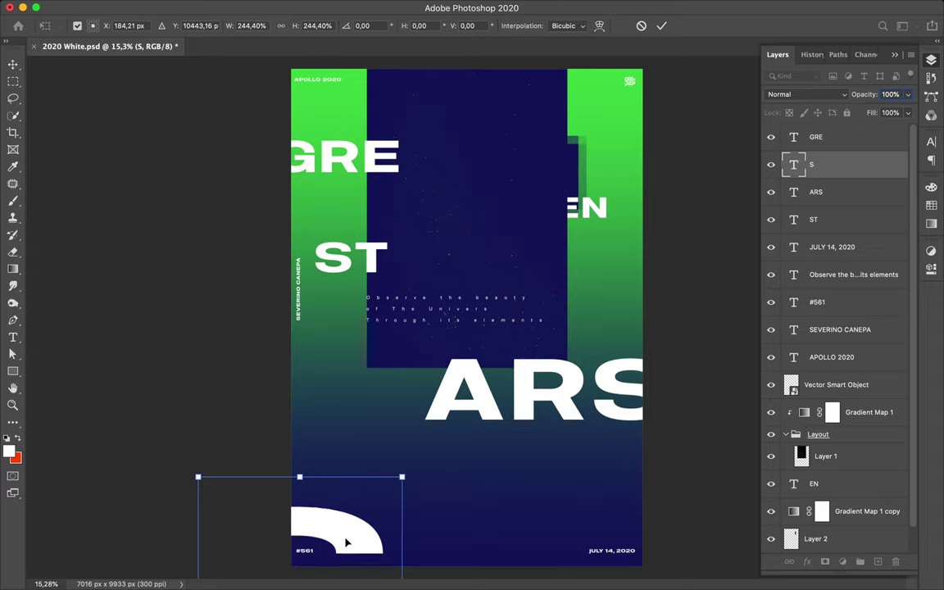
{"action": "key", "text": "Return"}
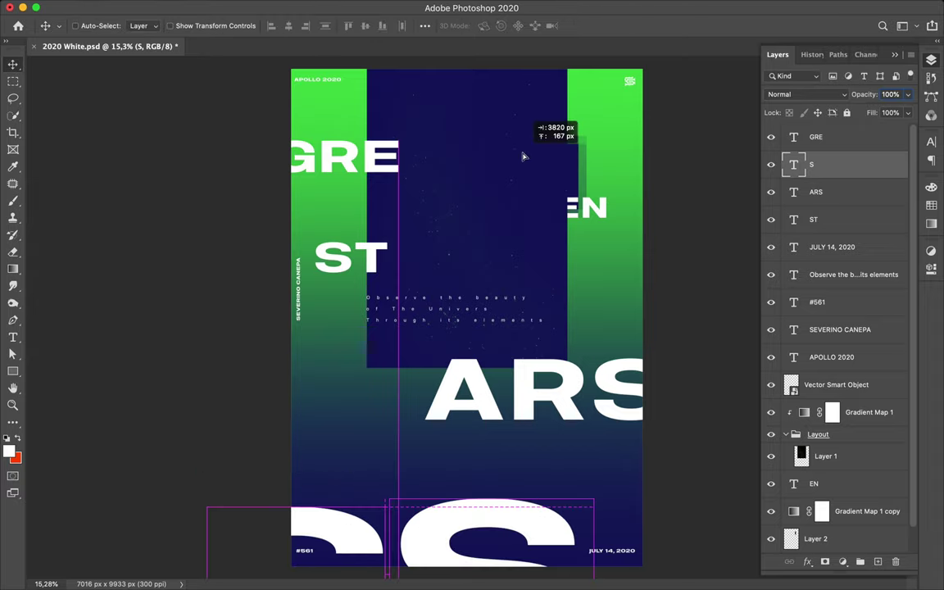
{"action": "left_click", "coordinate": [345, 164]}
Duplicate GRE as a trial letter G, enlarged in the upper-right green area.
{"action": "left_click_drag", "start_coordinate": [345, 162], "coordinate": [487, 164], "text": "alt"}
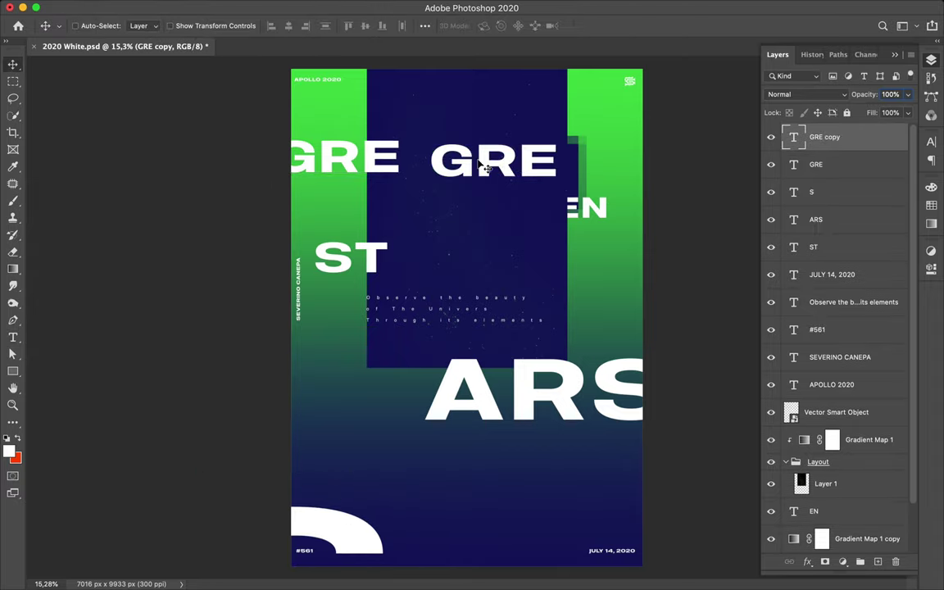
{"action": "double_click", "coordinate": [492, 172]}
{"action": "type", "text": "G"}
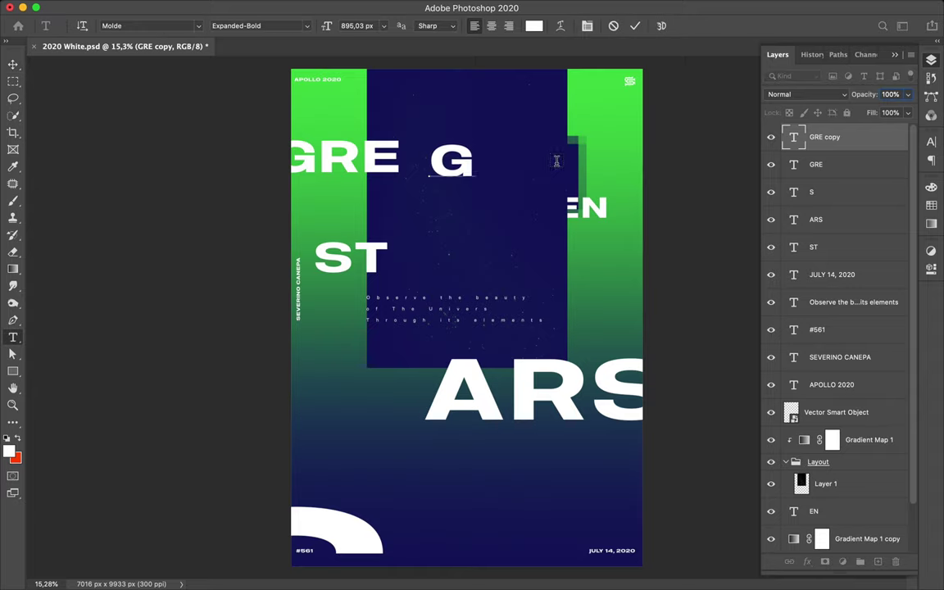
{"action": "key", "text": "Escape"}
{"action": "mouse_move", "coordinate": [458, 159]}
{"action": "left_mouse_down"}
{"action": "mouse_move", "coordinate": [620, 132]}
{"action": "mouse_move", "coordinate": [680, 177]}
{"action": "left_mouse_up"}
{"action": "key", "text": "ctrl+t"}
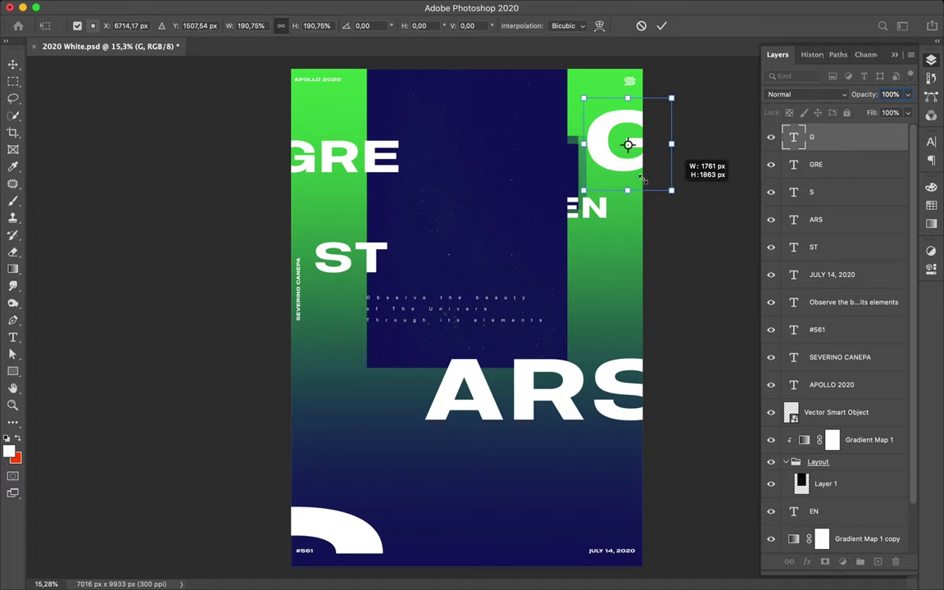
{"action": "key", "text": "Return"}
{"action": "left_click_drag", "start_coordinate": [628, 141], "coordinate": [618, 167]}
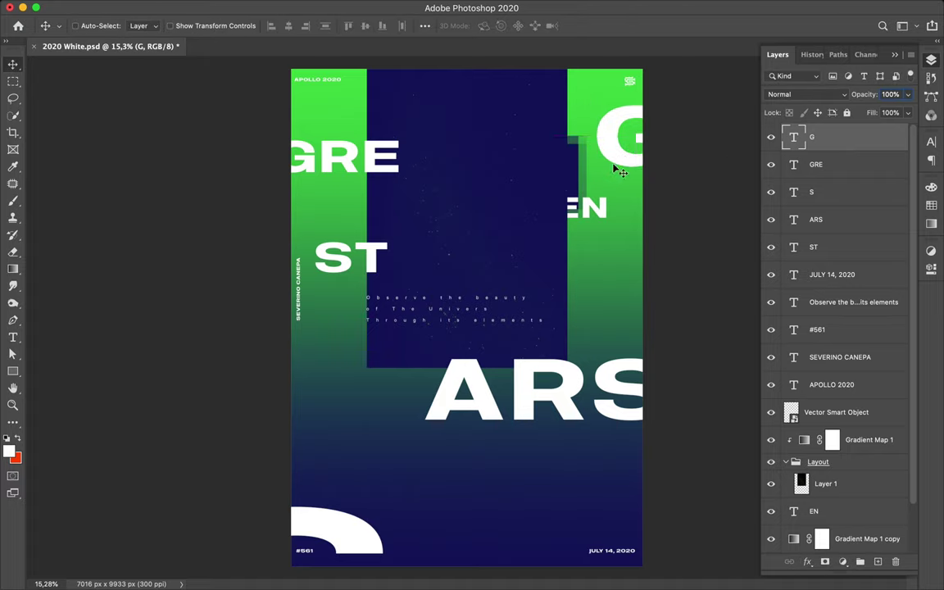
Nudge EN, then enlarge GRE to about 116% and ARS to about 110%.
{"action": "left_click_drag", "start_coordinate": [592, 207], "coordinate": [603, 216]}
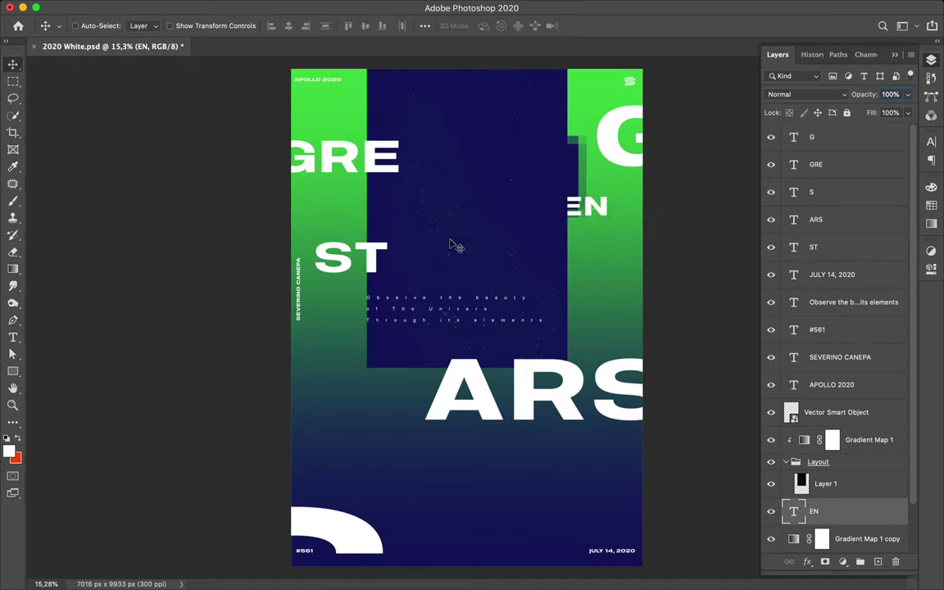
{"action": "left_click", "coordinate": [375, 259], "text": "ctrl"}
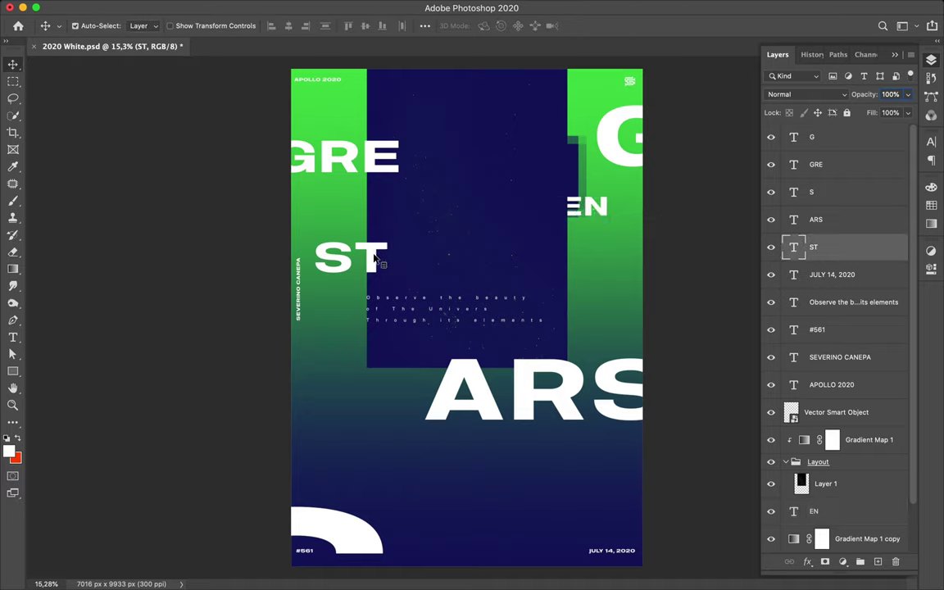
{"action": "left_click", "coordinate": [373, 176]}
{"action": "key", "text": "ctrl+t"}
{"action": "left_click_drag", "start_coordinate": [405, 158], "coordinate": [421, 157]}
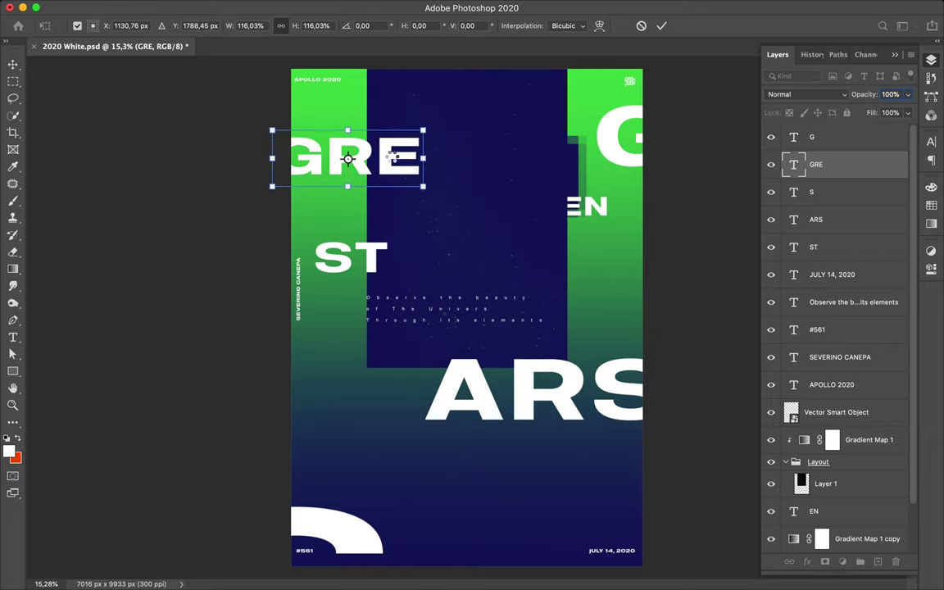
{"action": "key", "text": "Return"}
{"action": "left_click", "coordinate": [485, 390], "text": "ctrl"}
{"action": "key", "text": "ctrl+t"}
{"action": "left_click_drag", "start_coordinate": [425, 441], "coordinate": [407, 465]}
{"action": "key", "text": "Return"}
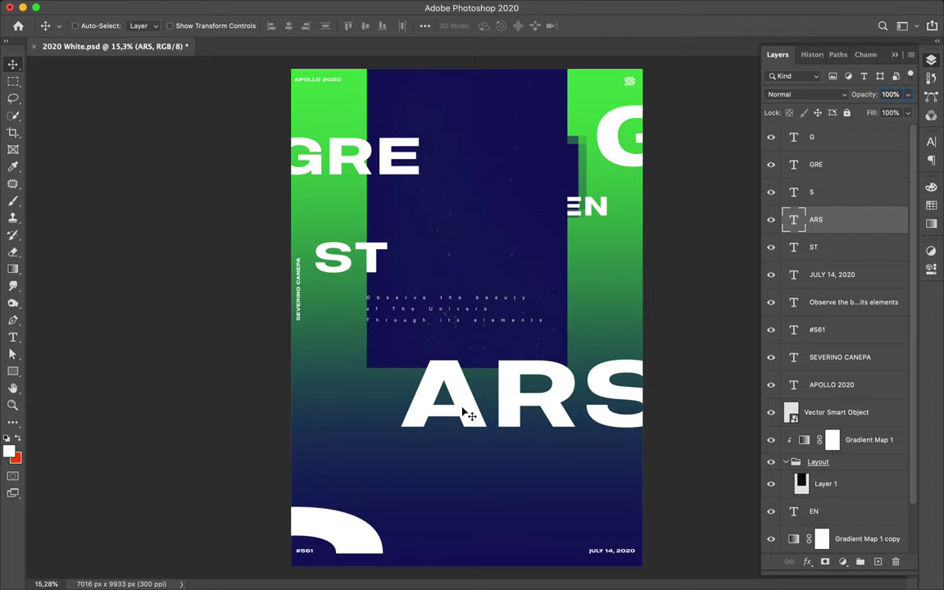
Delete the trial G layer and move GRE further left.
{"action": "left_click_drag", "start_coordinate": [605, 141], "coordinate": [623, 140]}
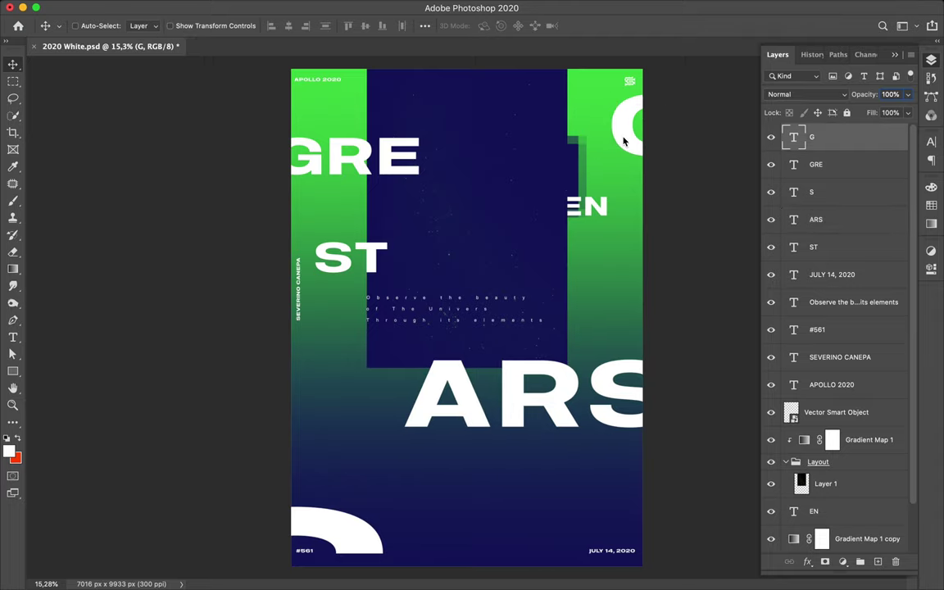
{"action": "key", "text": "Delete"}
{"action": "left_click_drag", "start_coordinate": [398, 159], "coordinate": [382, 161]}
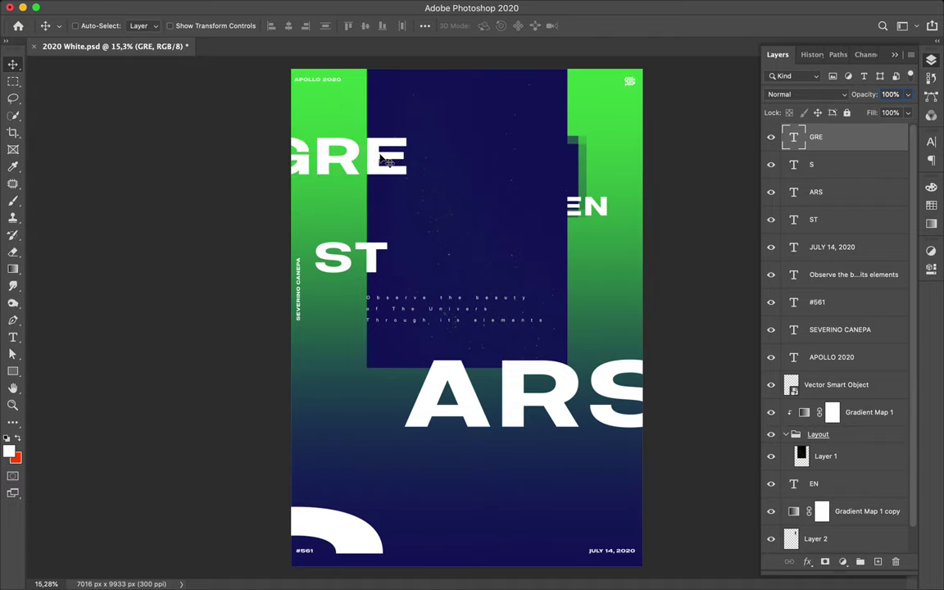
{"action": "scroll", "coordinate": [370, 157], "scroll_direction": "up", "scroll_amount": 5}
Copy a small elliptical circle of the navy panel to its own layer beside ARS.
{"action": "scroll", "coordinate": [370, 157], "scroll_direction": "up", "scroll_amount": 1}
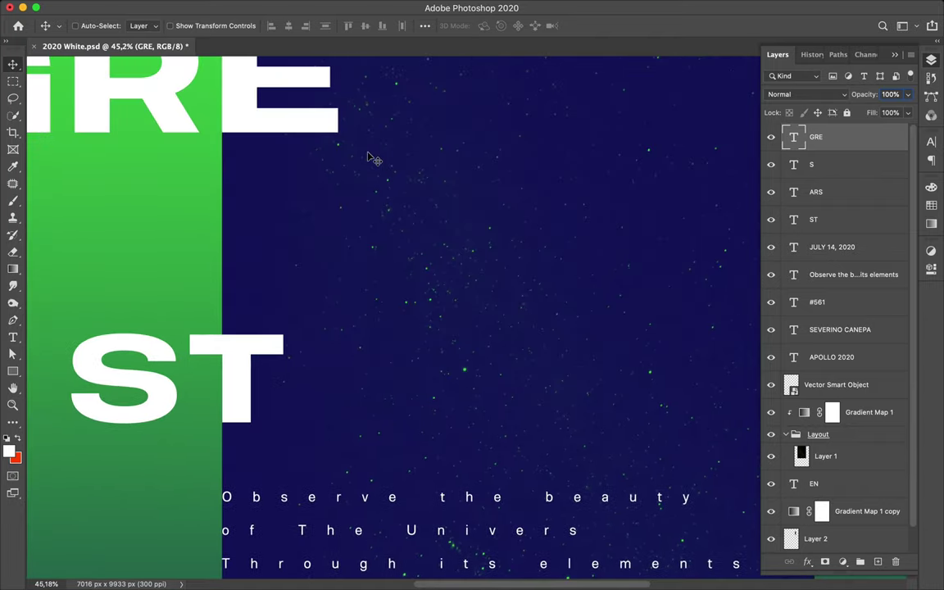
{"action": "scroll", "coordinate": [442, 154], "scroll_direction": "down", "scroll_amount": 5}
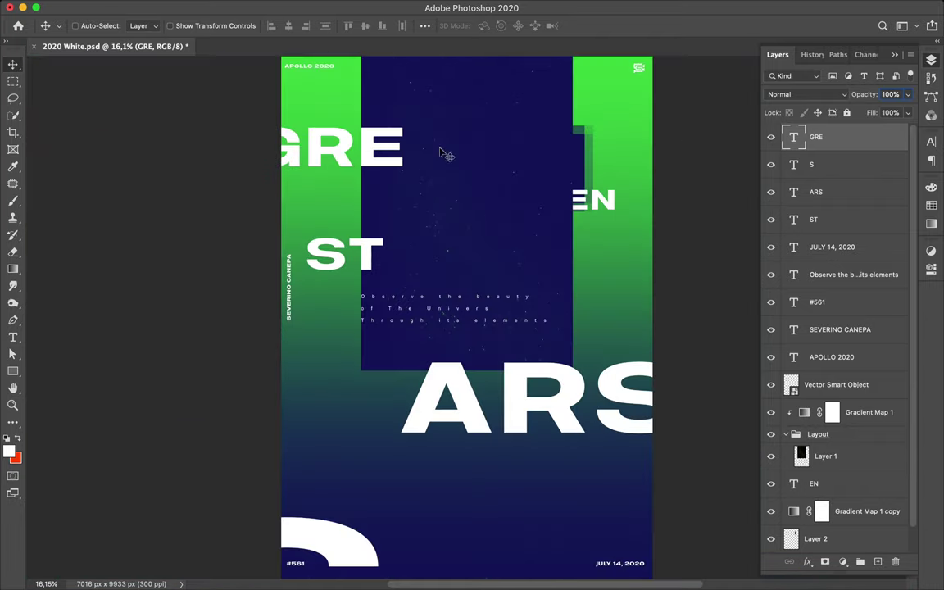
{"action": "left_click", "coordinate": [534, 262]}
{"action": "left_click", "coordinate": [14, 81]}
{"action": "right_click", "coordinate": [13, 82]}
{"action": "left_click", "coordinate": [62, 92]}
{"action": "left_click_drag", "start_coordinate": [520, 269], "coordinate": [527, 273]}
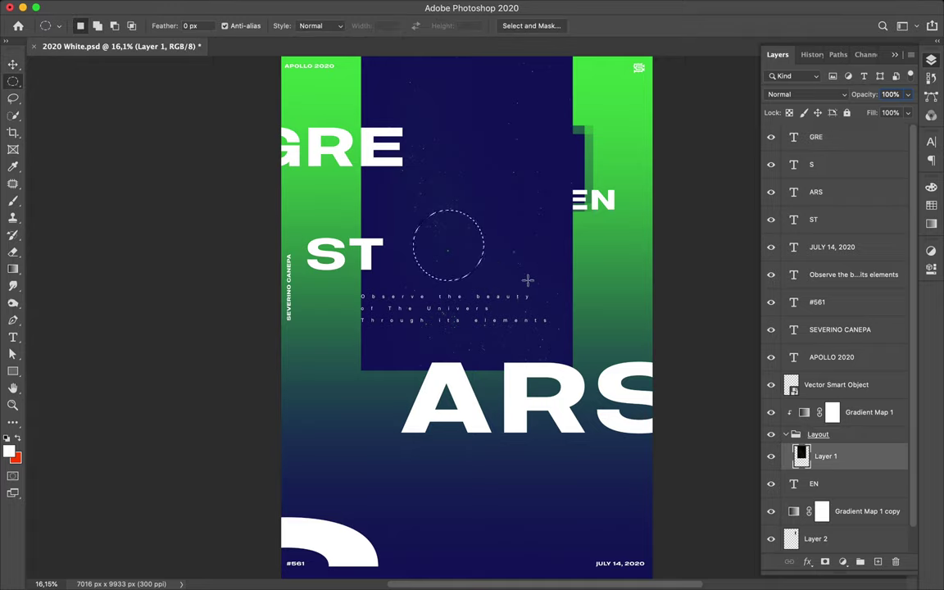
{"action": "key", "text": "ctrl+j"}
{"action": "key", "text": "v"}
{"action": "mouse_move", "coordinate": [451, 242]}
{"action": "left_mouse_down"}
{"action": "mouse_move", "coordinate": [369, 402]}
{"action": "mouse_move", "coordinate": [378, 389]}
{"action": "left_mouse_up"}
Turn the circle green with a clipped, merged Curves 1 adjustment and shrink it to 70%.
{"action": "left_click", "coordinate": [835, 563]}
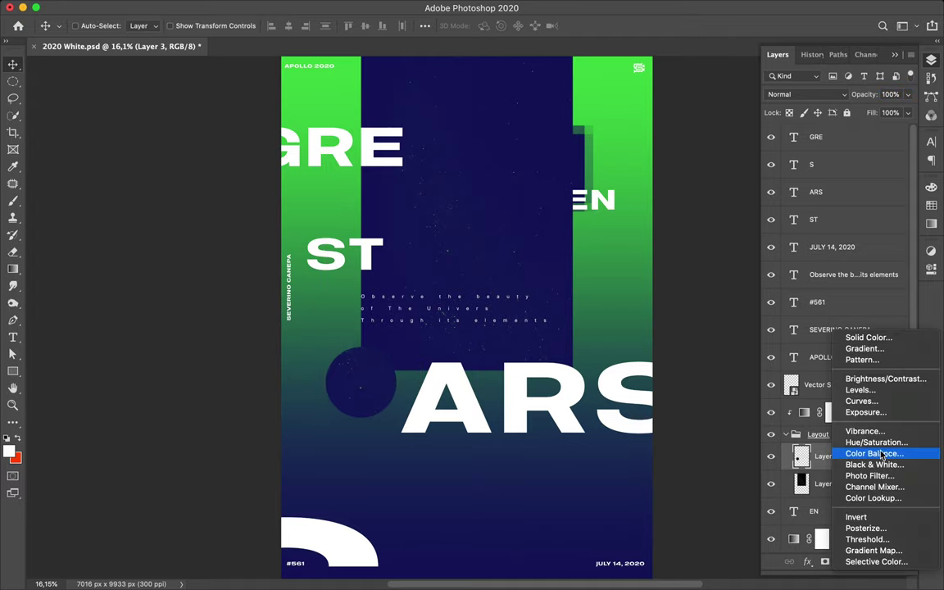
{"action": "left_click", "coordinate": [786, 360]}
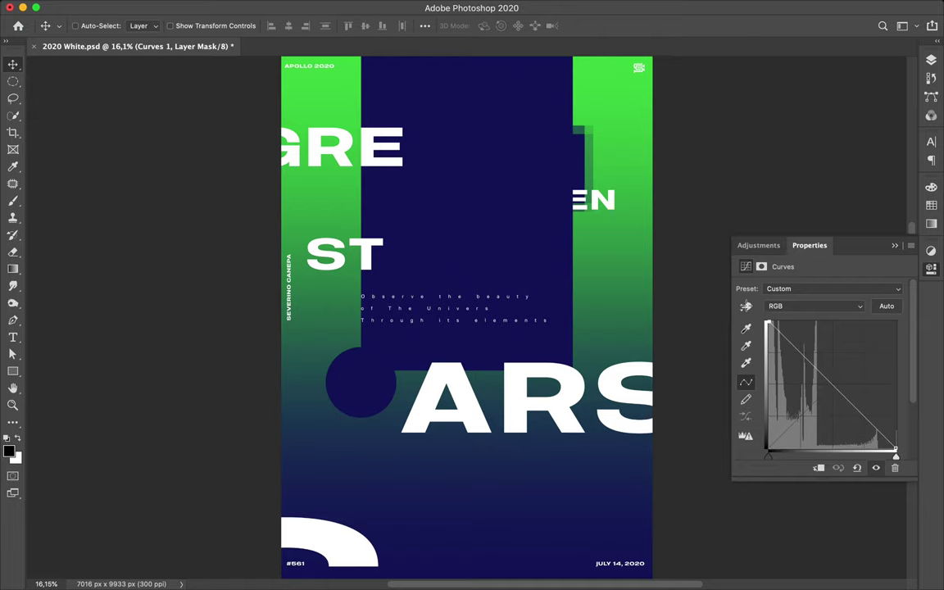
{"action": "left_click", "coordinate": [931, 60]}
{"action": "left_click", "coordinate": [835, 464], "text": "alt"}
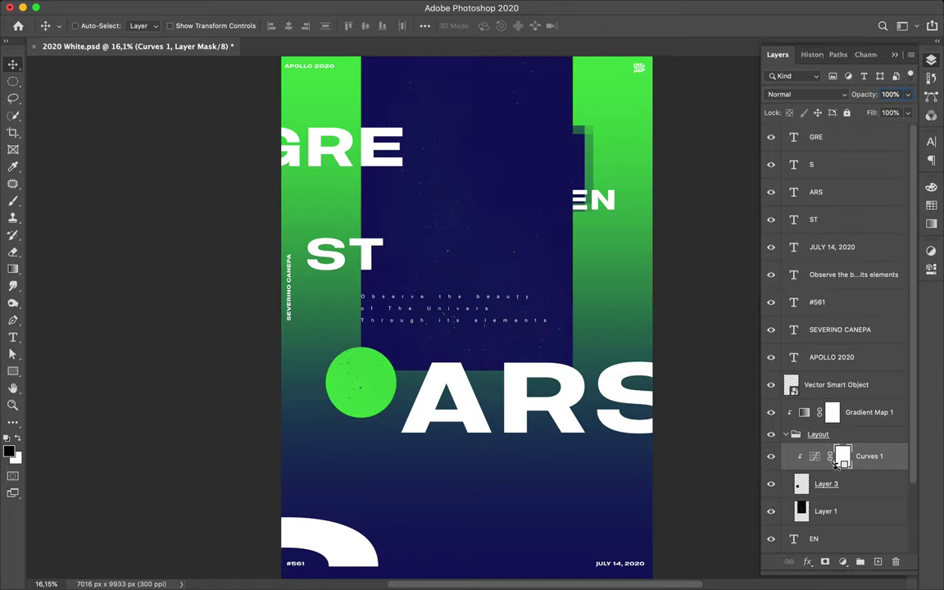
{"action": "key", "text": "ctrl+e"}
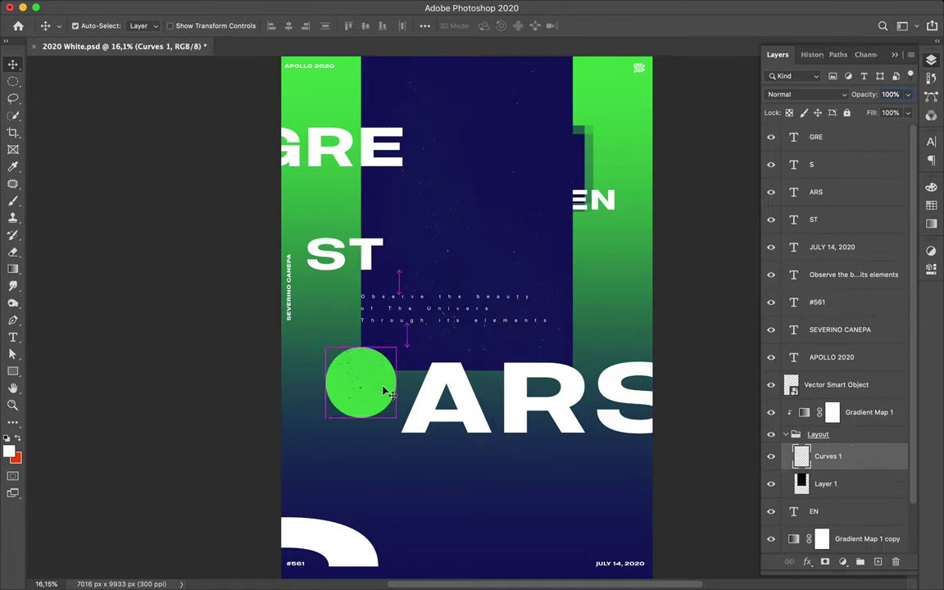
{"action": "key", "text": "ctrl+t"}
{"action": "left_click_drag", "start_coordinate": [326, 417], "coordinate": [346, 395]}
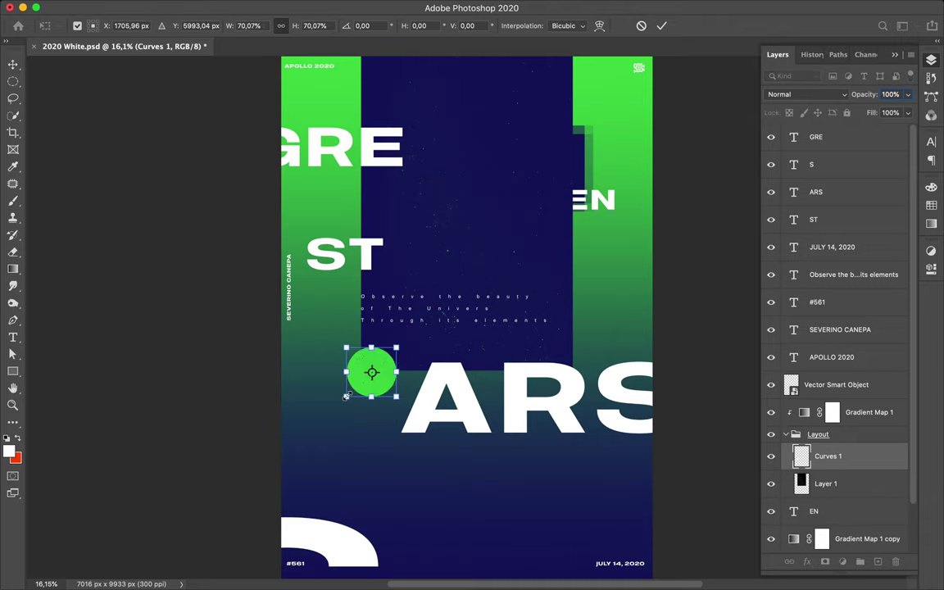
{"action": "key", "text": "Return"}
Add two smaller green dot copies at lower right and upper right, then save.
{"action": "mouse_move", "coordinate": [362, 394]}
{"action": "left_mouse_down"}
{"action": "mouse_move", "coordinate": [552, 519]}
{"action": "mouse_move", "coordinate": [571, 480]}
{"action": "left_mouse_up"}
{"action": "key", "text": "ctrl+t"}
{"action": "key", "text": "Return"}
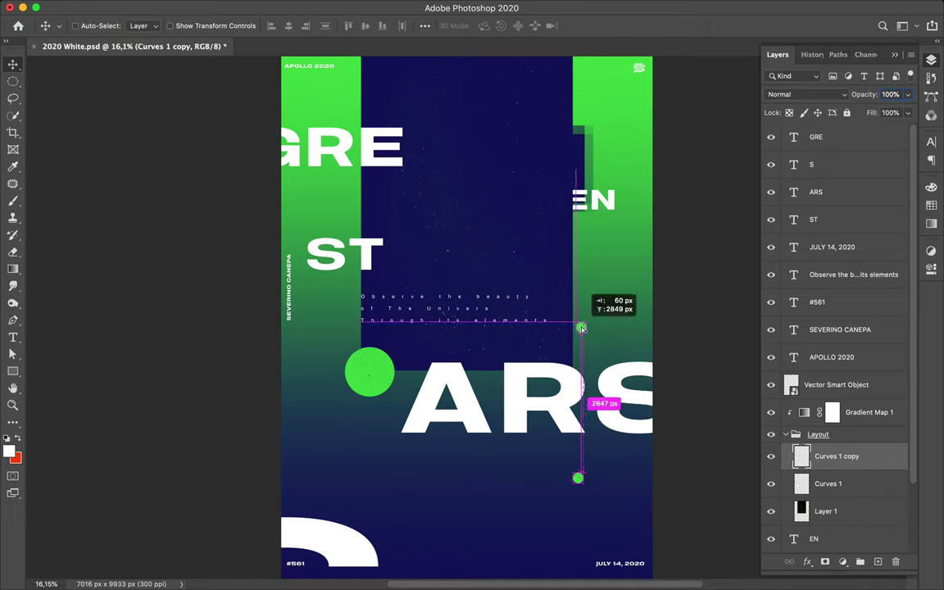
{"action": "left_click_drag", "start_coordinate": [581, 328], "coordinate": [608, 299]}
{"action": "key", "text": "ctrl+t"}
{"action": "scroll", "coordinate": [610, 295], "scroll_direction": "up", "scroll_amount": 5}
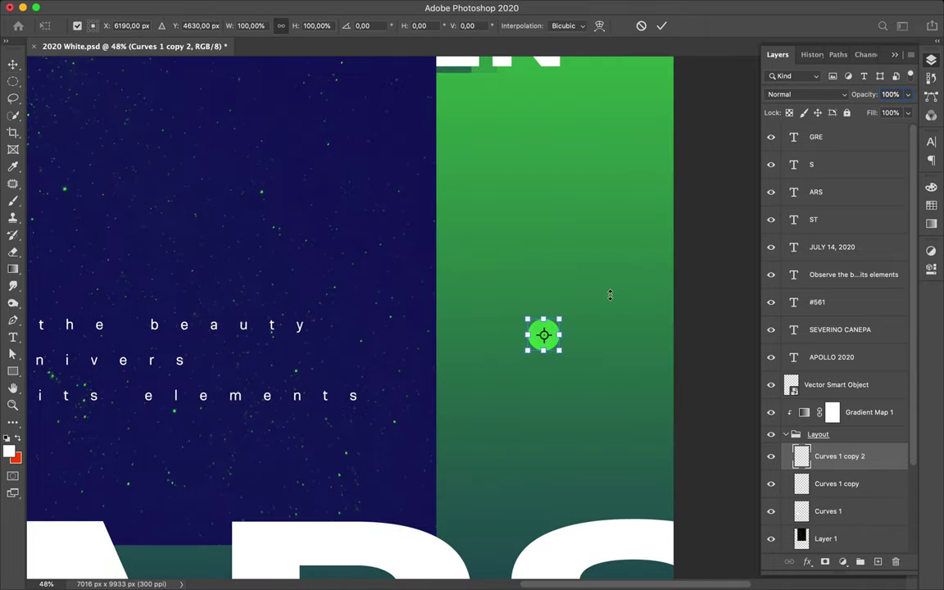
{"action": "left_click_drag", "start_coordinate": [543, 334], "coordinate": [543, 340]}
{"action": "key", "text": "Return"}
{"action": "scroll", "coordinate": [550, 347], "scroll_direction": "down", "scroll_amount": 5}
{"action": "key", "text": "ctrl+s"}
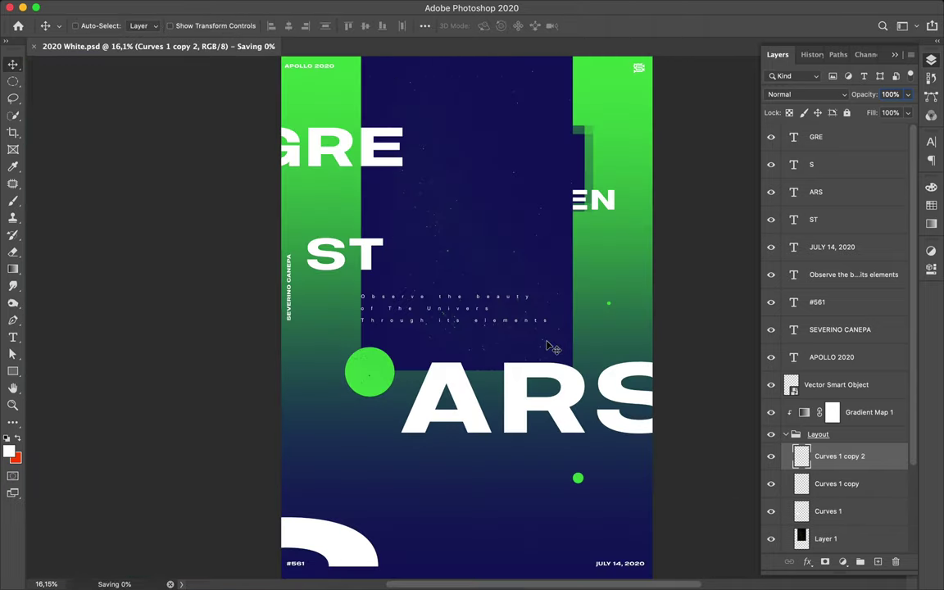
Copy a navy circle from Layer 1 into the top-right corner and nudge GRE down.
{"action": "left_click", "coordinate": [483, 236], "text": "ctrl"}
{"action": "key", "text": "m"}
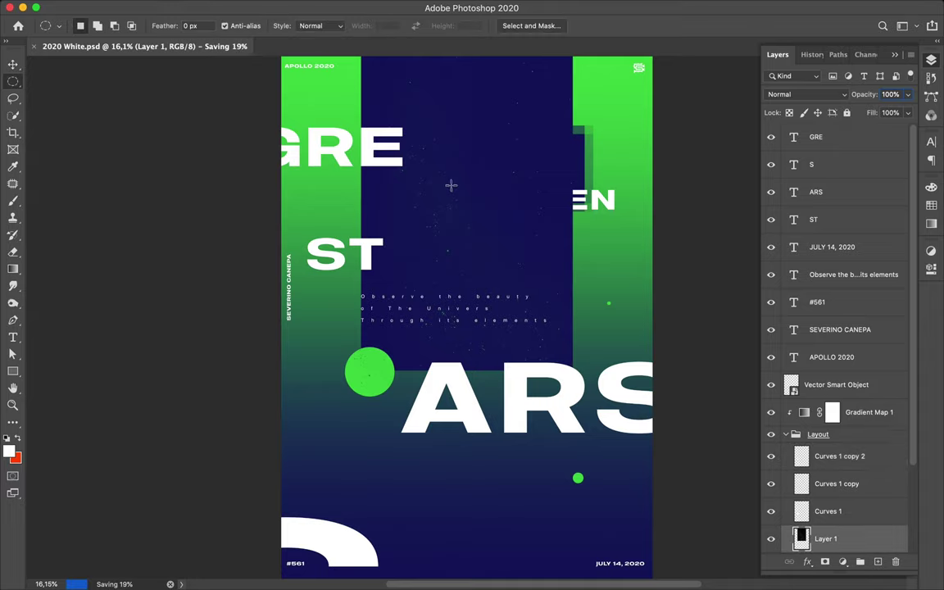
{"action": "key", "text": "ctrl+j"}
{"action": "key", "text": "v"}
{"action": "left_click_drag", "start_coordinate": [532, 246], "coordinate": [652, 90]}
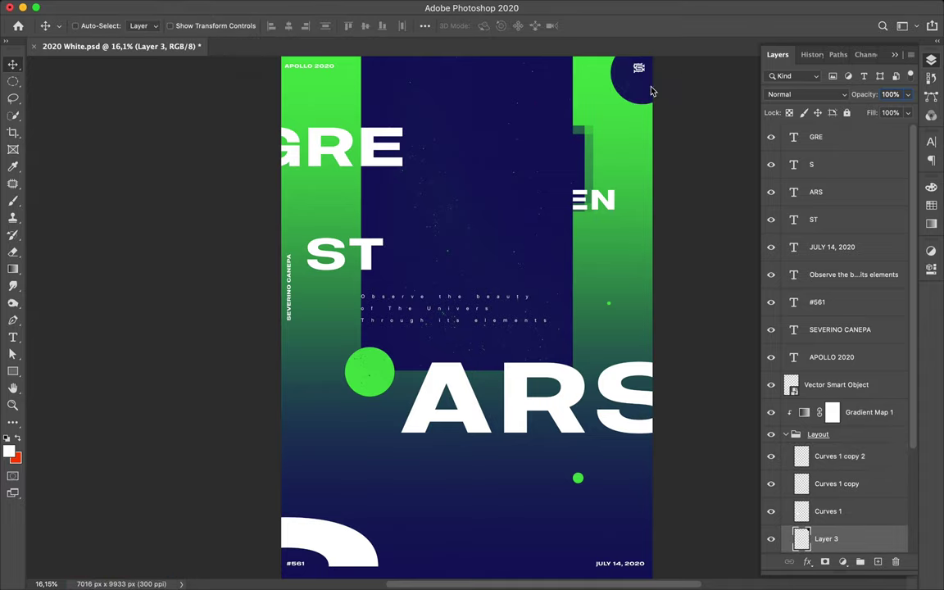
{"action": "scroll", "coordinate": [586, 77], "scroll_direction": "up", "scroll_amount": 2}
{"action": "left_click_drag", "start_coordinate": [385, 175], "coordinate": [385, 200]}
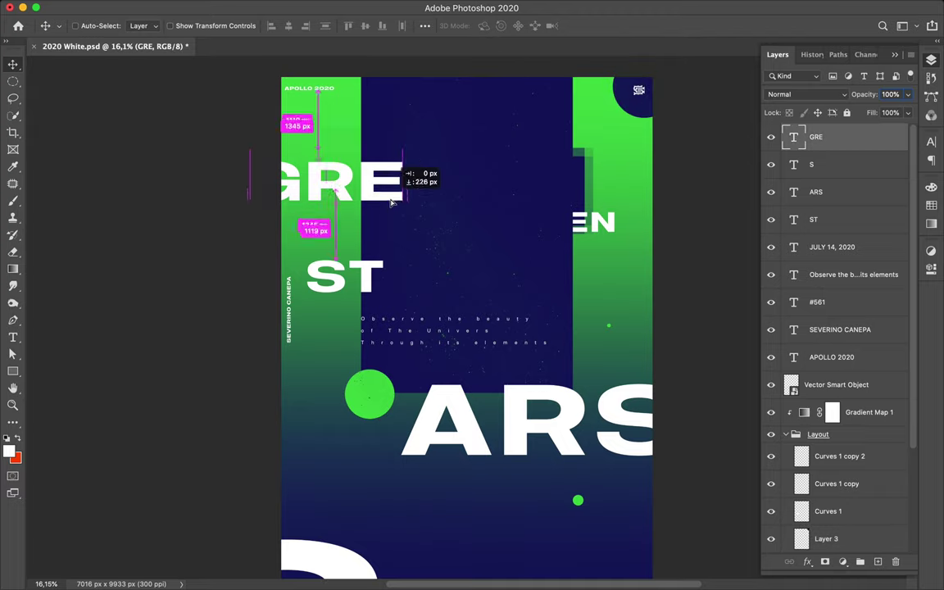
Respace the words by moving ST down and ARS up and slightly right.
{"action": "left_click", "coordinate": [366, 285], "text": "ctrl"}
{"action": "mouse_move", "coordinate": [366, 286]}
{"action": "left_mouse_down"}
{"action": "mouse_move", "coordinate": [368, 304]}
{"action": "mouse_move", "coordinate": [390, 244]}
{"action": "left_mouse_up"}
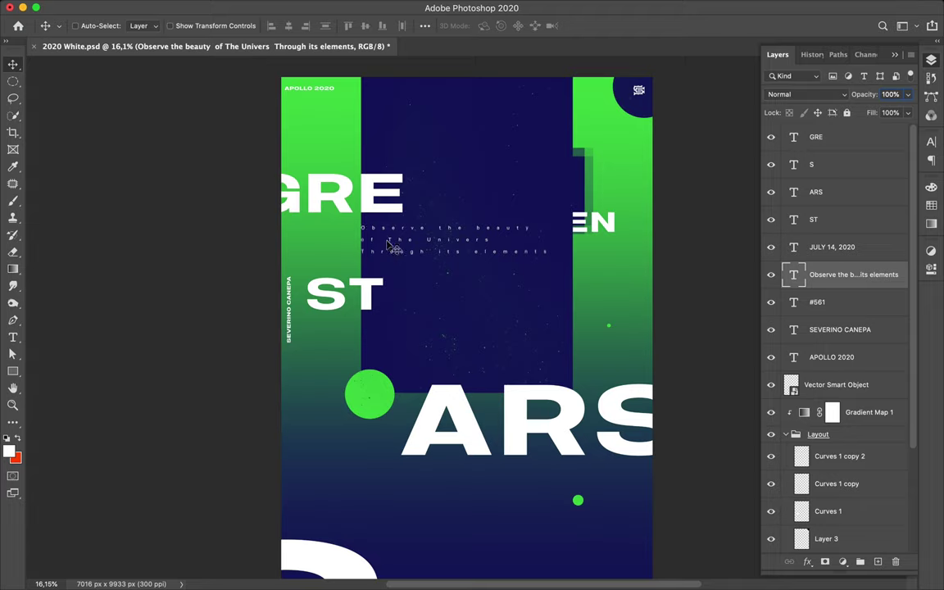
{"action": "left_click_drag", "start_coordinate": [457, 406], "coordinate": [465, 379]}
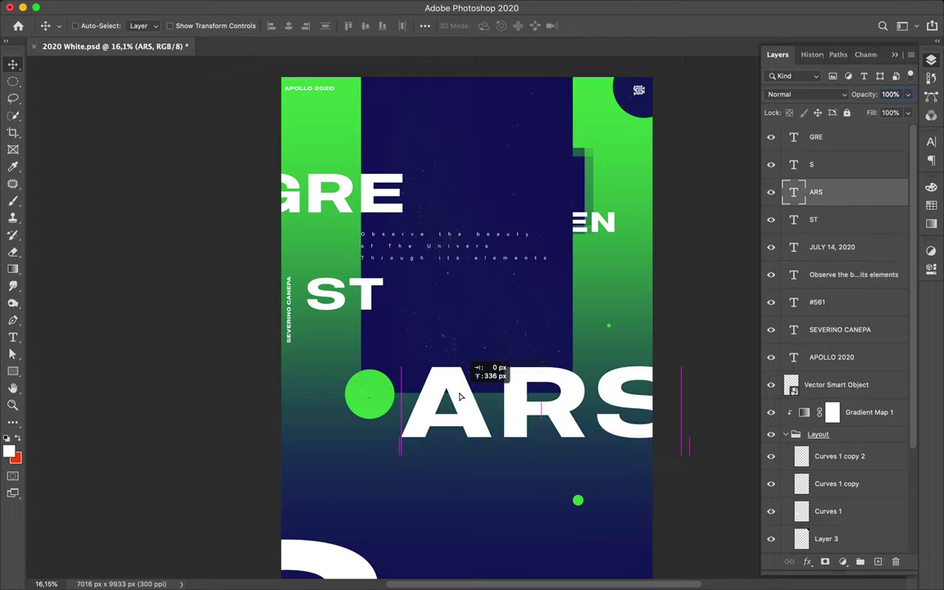
{"action": "key", "text": "shift+Right"}
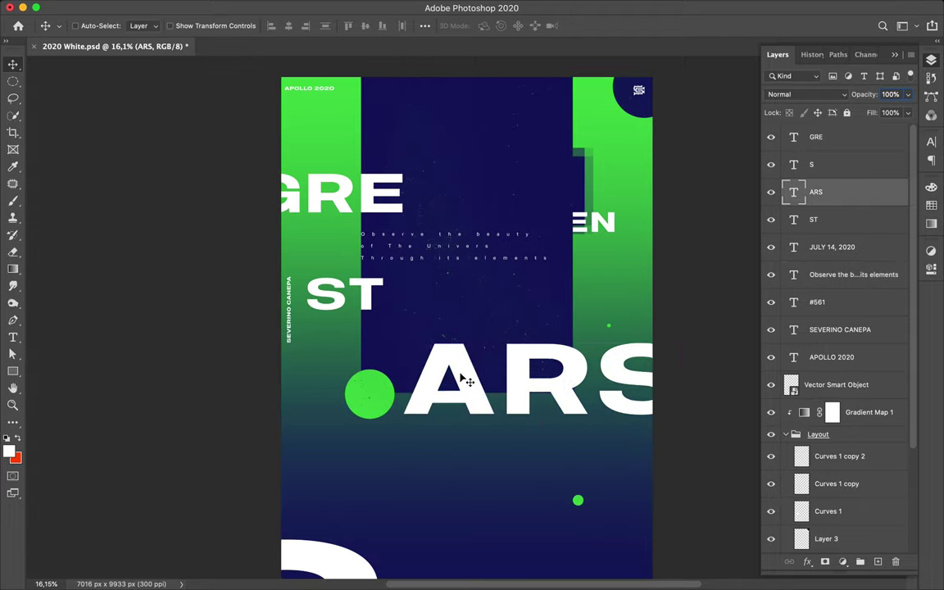
Duplicate navy circles beside ST and behind ARS, copy the big green circle downward, and save.
{"action": "mouse_move", "coordinate": [658, 135]}
{"action": "left_mouse_down"}
{"action": "mouse_move", "coordinate": [583, 120]}
{"action": "mouse_move", "coordinate": [358, 346]}
{"action": "mouse_move", "coordinate": [379, 318]}
{"action": "left_mouse_up"}
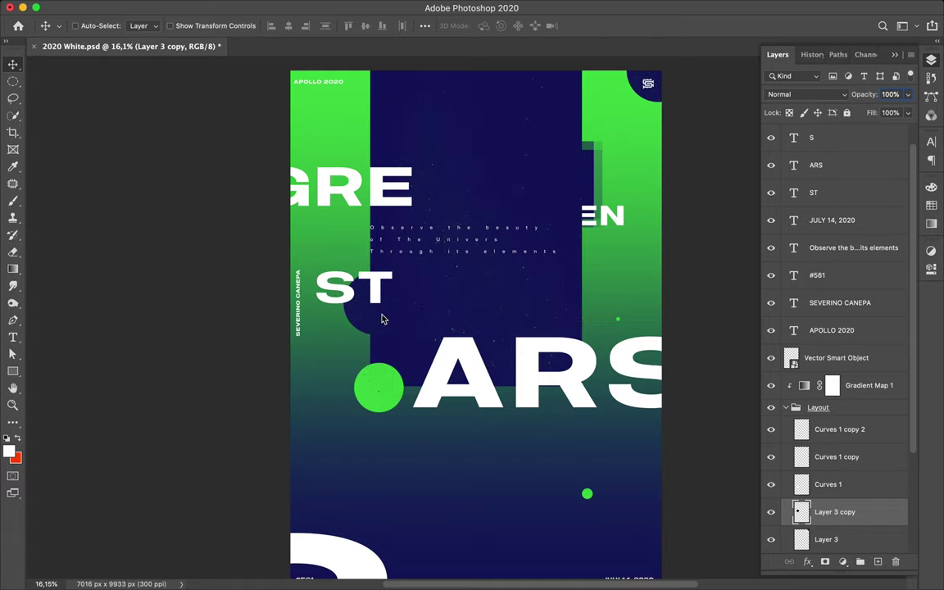
{"action": "left_click_drag", "start_coordinate": [380, 319], "coordinate": [425, 443]}
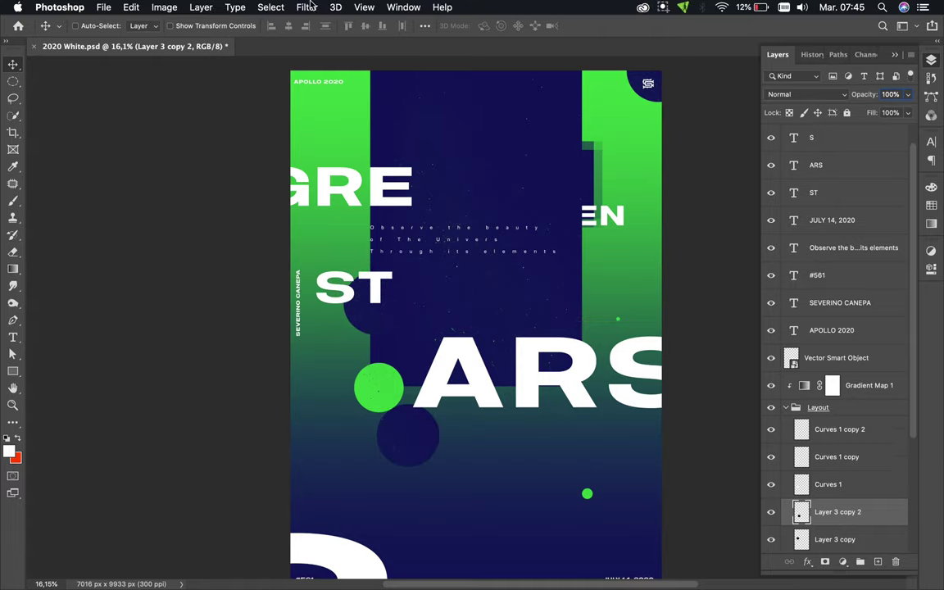
{"action": "mouse_move", "coordinate": [580, 284]}
{"action": "left_mouse_down"}
{"action": "mouse_move", "coordinate": [588, 235]}
{"action": "mouse_move", "coordinate": [662, 323]}
{"action": "left_mouse_up"}
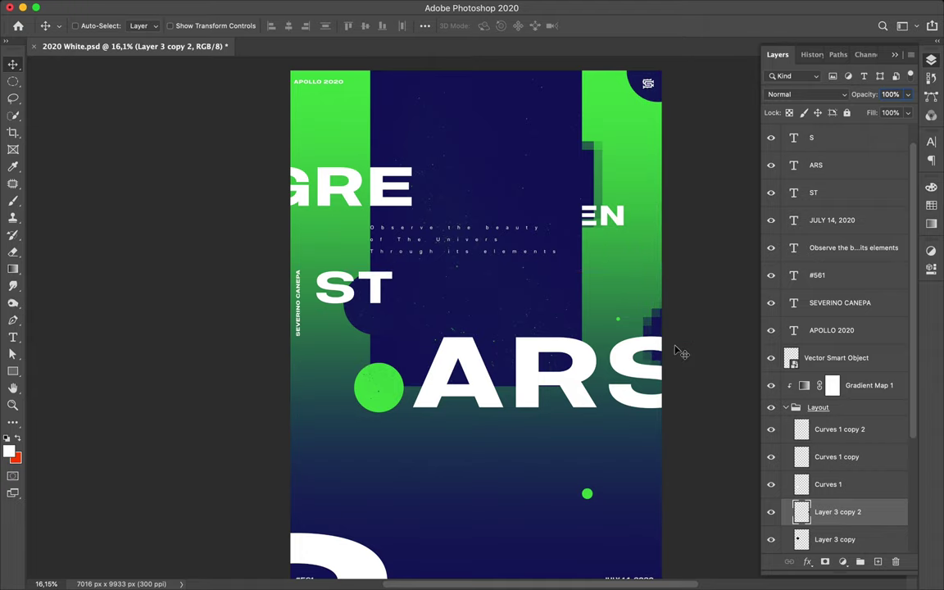
{"action": "mouse_move", "coordinate": [379, 393]}
{"action": "left_mouse_down"}
{"action": "mouse_move", "coordinate": [379, 452]}
{"action": "mouse_move", "coordinate": [401, 469]}
{"action": "mouse_move", "coordinate": [293, 490]}
{"action": "left_mouse_up"}
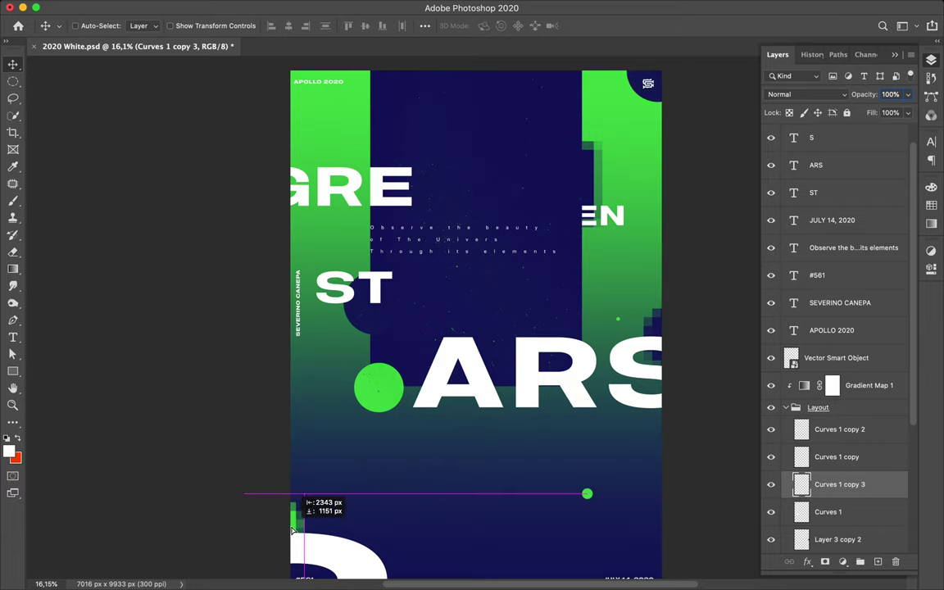
{"action": "scroll", "coordinate": [484, 394], "scroll_direction": "down", "scroll_amount": 1}
{"action": "key", "text": "ctrl+s"}
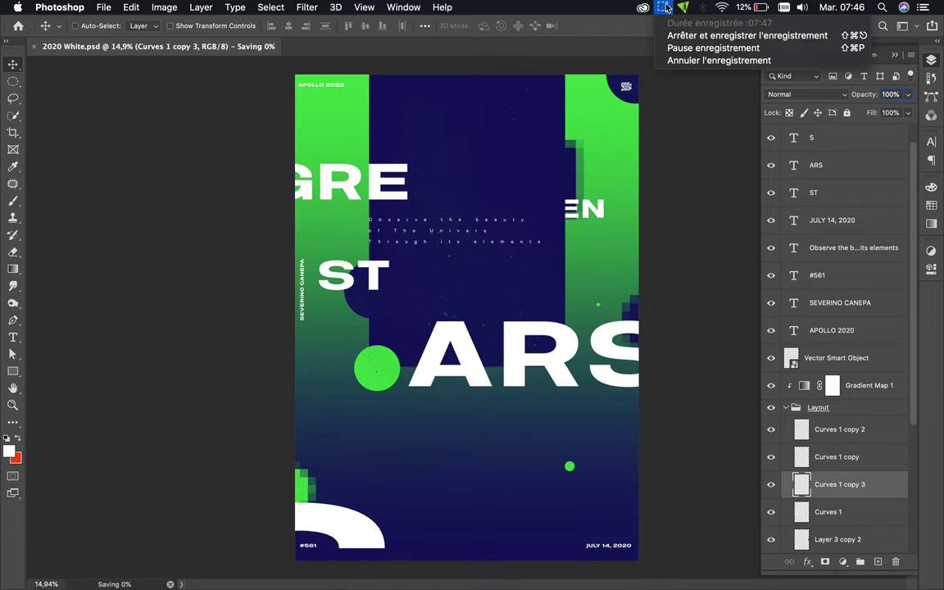
Shift the description text right and tuck the navy circle up behind ST.
{"action": "left_click", "coordinate": [468, 243], "text": "ctrl"}
{"action": "left_click_drag", "start_coordinate": [468, 243], "coordinate": [489, 246]}
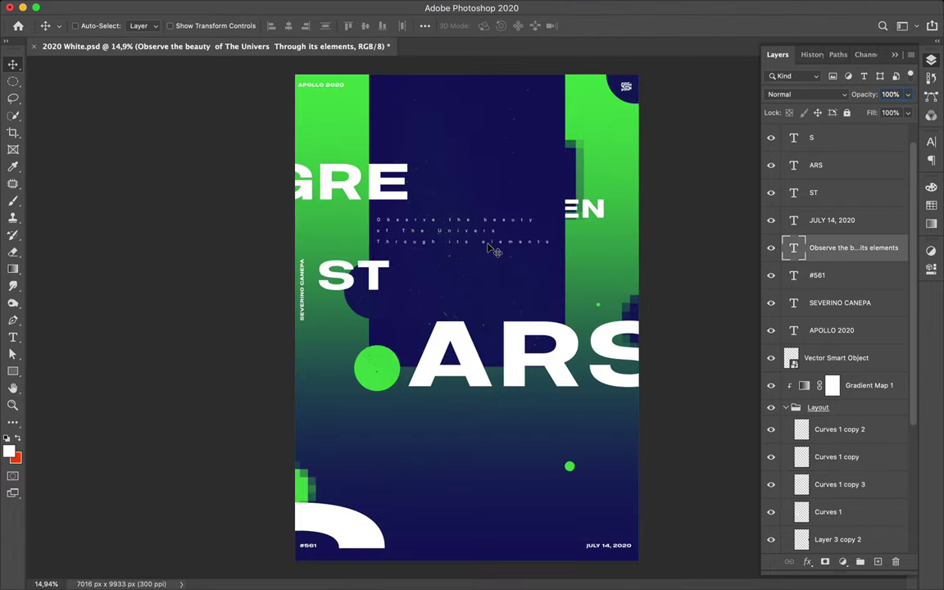
{"action": "left_click", "coordinate": [368, 306], "text": "ctrl"}
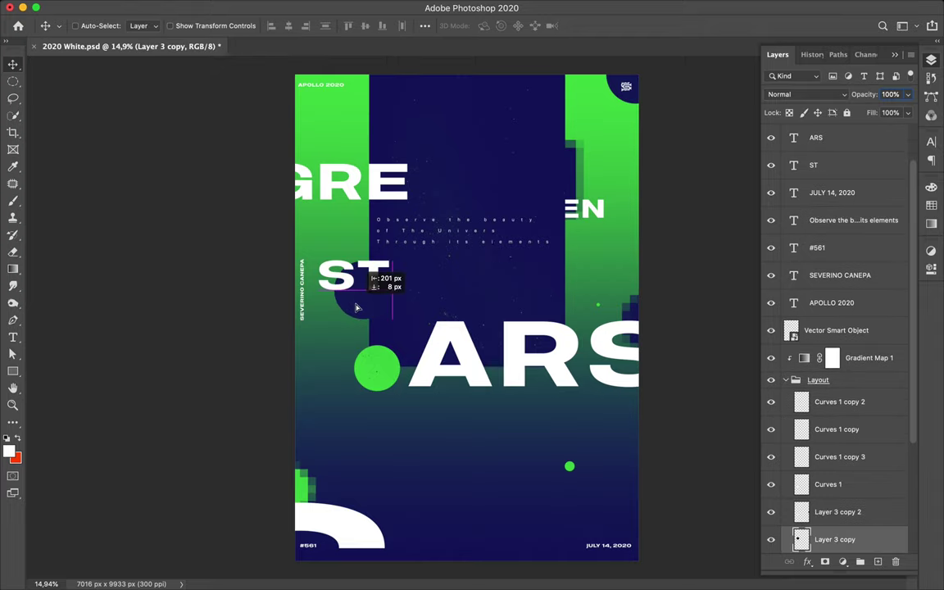
{"action": "left_click_drag", "start_coordinate": [365, 310], "coordinate": [358, 278]}
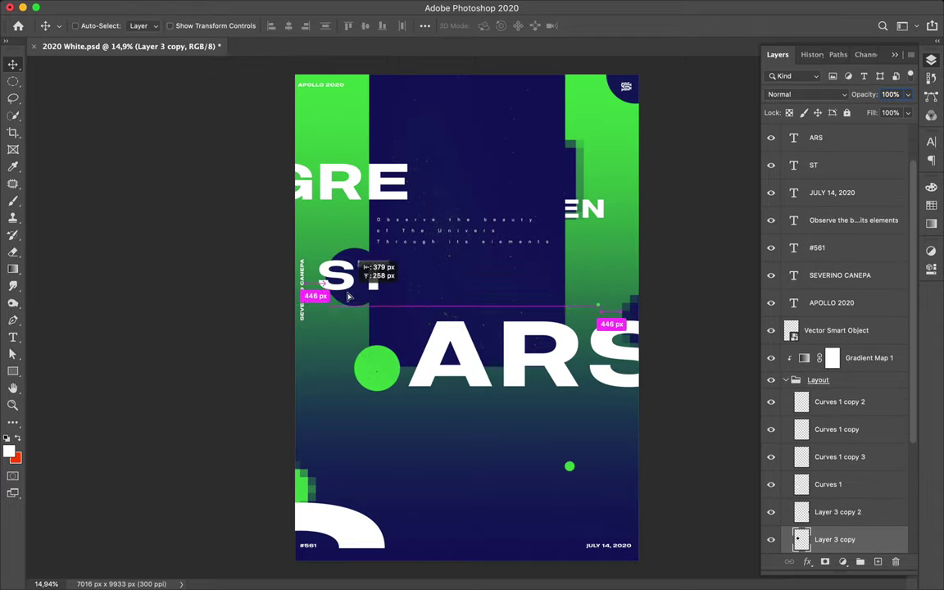
On the gradient background layer, marquee a tall narrow strip on the right.
{"action": "left_click", "coordinate": [594, 178]}
{"action": "key", "text": "m"}
{"action": "left_click_drag", "start_coordinate": [599, 175], "coordinate": [602, 425]}
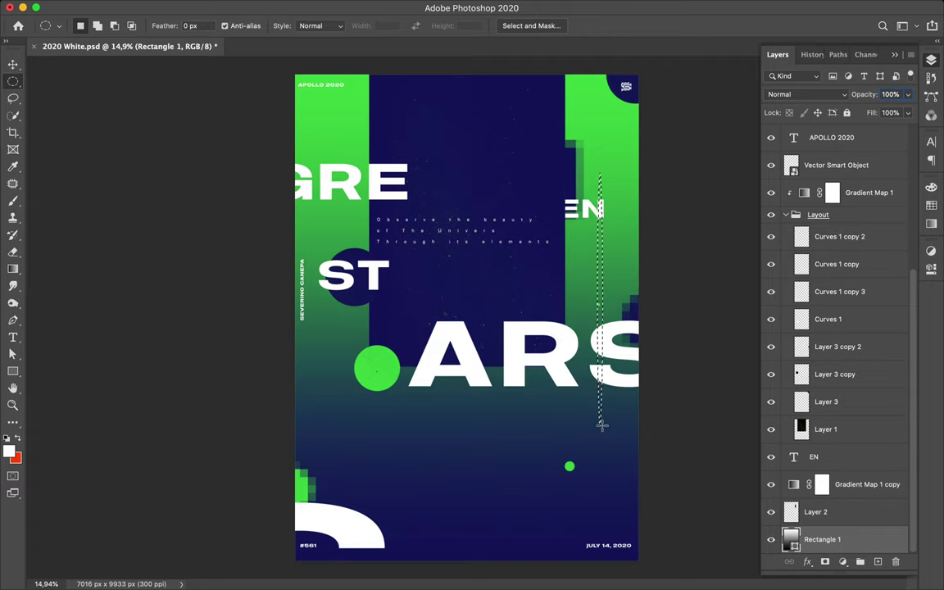
Copy a thin vertical strip of the background onto a new layer.
{"action": "right_click", "coordinate": [602, 424]}
{"action": "left_click", "coordinate": [705, 222]}
{"action": "key", "text": "v"}
{"action": "key", "text": "ctrl+t"}
{"action": "key", "text": "Escape"}
{"action": "key", "text": "m"}
{"action": "key", "text": "shift+m"}
{"action": "left_click_drag", "start_coordinate": [593, 231], "coordinate": [597, 458]}
{"action": "key", "text": "ctrl+c"}
{"action": "key", "text": "Return"}
{"action": "scroll", "coordinate": [839, 446], "scroll_direction": "down", "scroll_amount": 1}
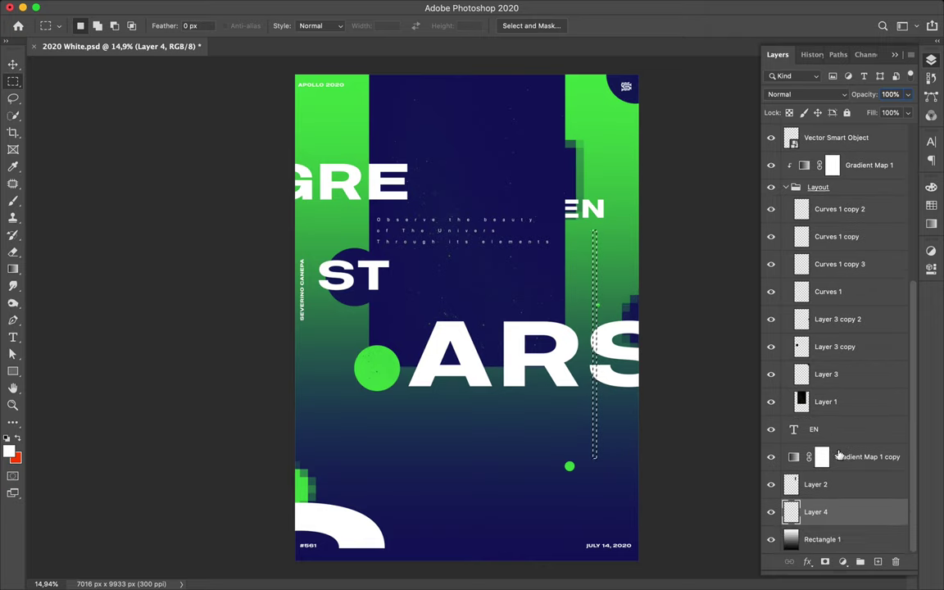
{"action": "scroll", "coordinate": [897, 565], "scroll_direction": "up", "scroll_amount": 1}
Stretch the strip into a vertical bar and apply the Mosaic filter.
{"action": "key", "text": "ctrl+t"}
{"action": "left_click_drag", "start_coordinate": [670, 336], "coordinate": [695, 316]}
{"action": "key", "text": "Return"}
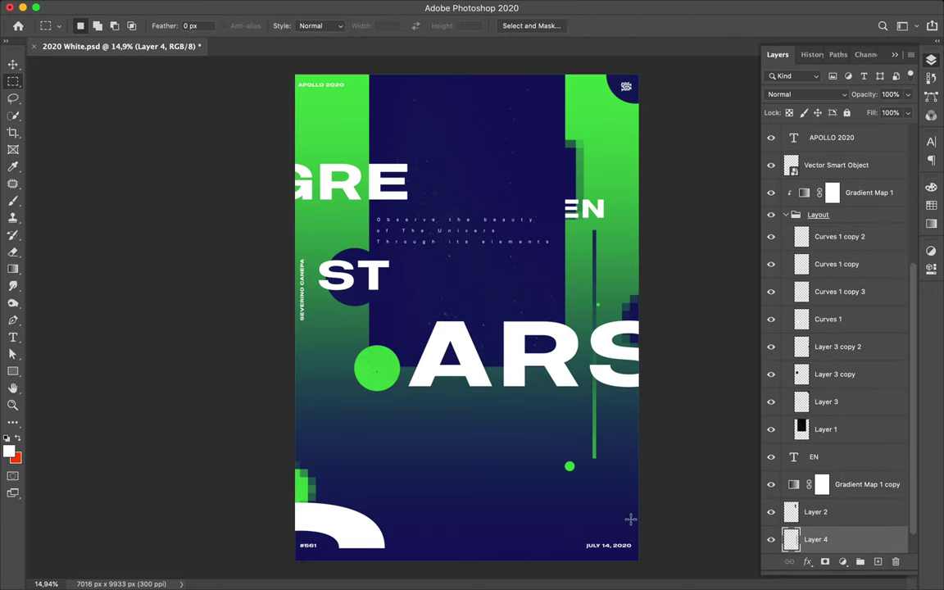
{"action": "key", "text": "v"}
{"action": "left_click", "coordinate": [320, 7]}
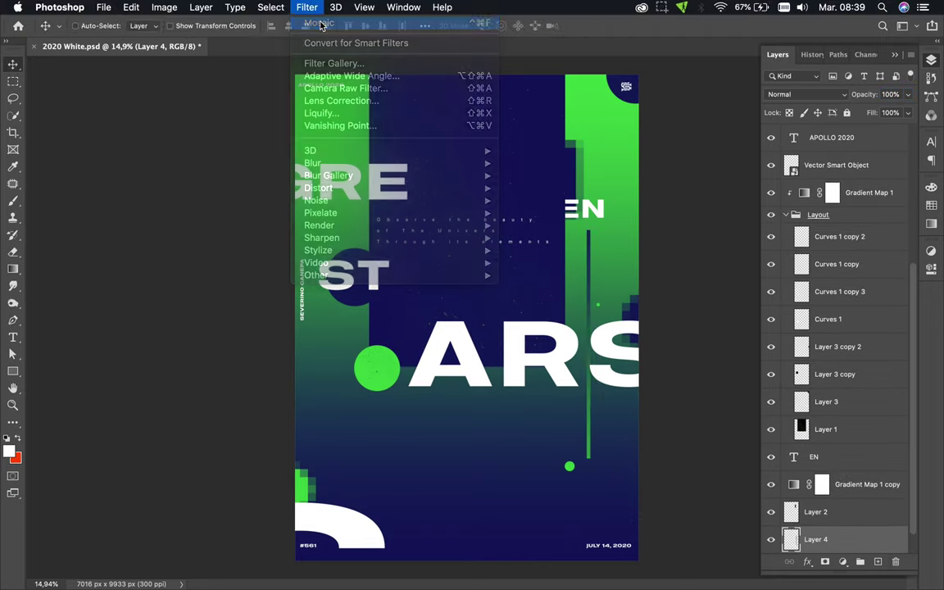
{"action": "left_click", "coordinate": [331, 26]}
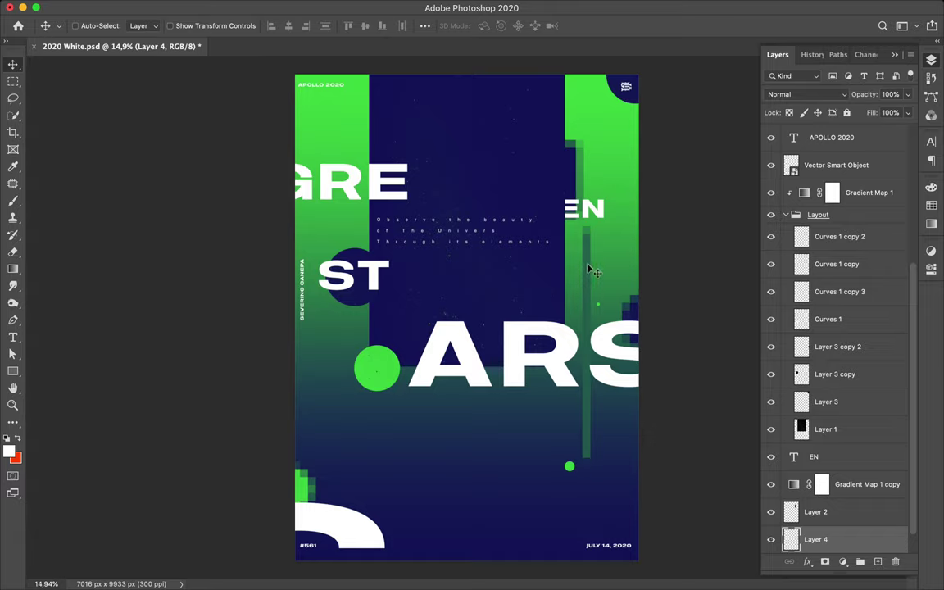
Put Layer 4 in the Layout group and duplicate it along the panel's left edge.
{"action": "left_click_drag", "start_coordinate": [589, 269], "coordinate": [818, 228]}
{"action": "left_click_drag", "start_coordinate": [512, 236], "coordinate": [573, 212]}
{"action": "left_click_drag", "start_coordinate": [571, 279], "coordinate": [379, 279]}
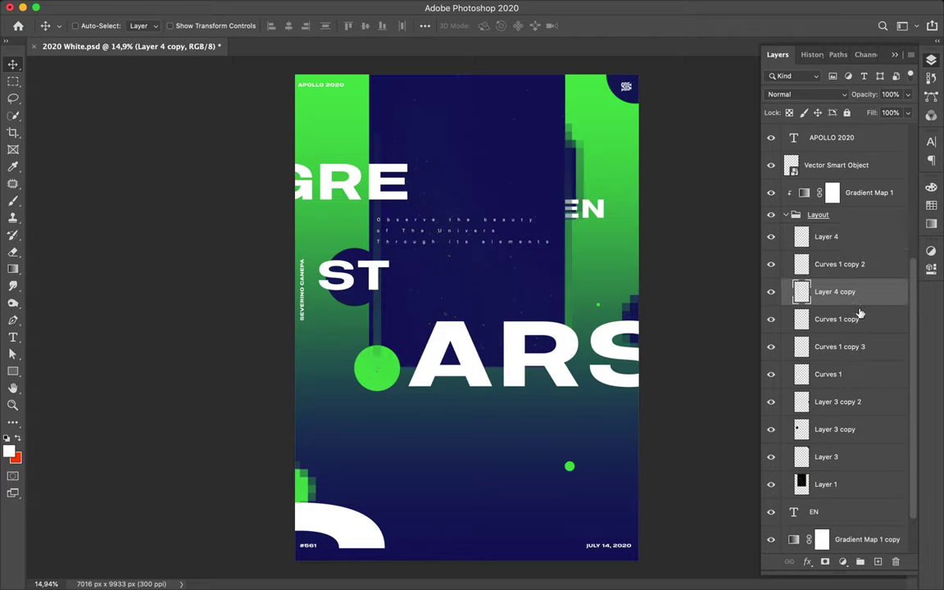
{"action": "left_click_drag", "start_coordinate": [864, 249], "coordinate": [822, 433]}
{"action": "key", "text": "m"}
{"action": "left_click_drag", "start_coordinate": [309, 315], "coordinate": [337, 400]}
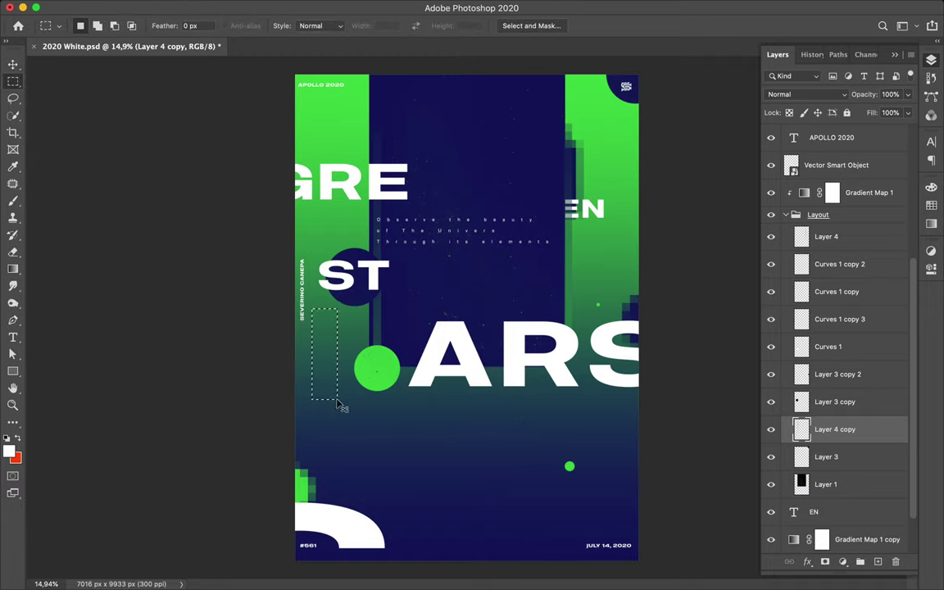
Copy the selected background block to a new layer, Layer 5, and move it.
{"action": "scroll", "coordinate": [835, 369], "scroll_direction": "down", "scroll_amount": 3}
{"action": "left_click", "coordinate": [819, 539]}
{"action": "key", "text": "ctrl+j"}
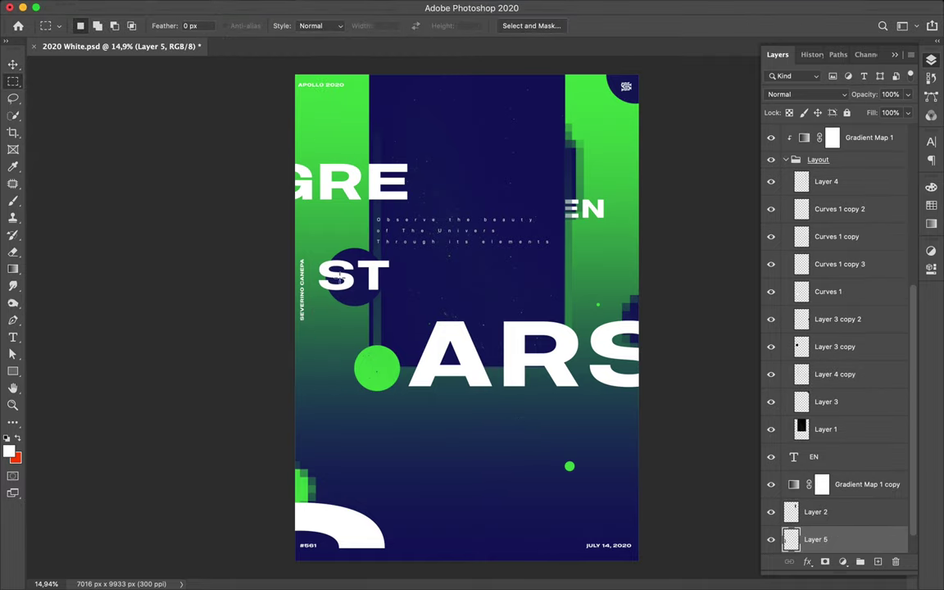
{"action": "key", "text": "v"}
{"action": "left_click_drag", "start_coordinate": [342, 301], "coordinate": [408, 352]}
Flip the green block upside down, stack it above Layer 4 copy, and place it beside A.
{"action": "left_click", "coordinate": [332, 351]}
{"action": "key", "text": "ctrl+t"}
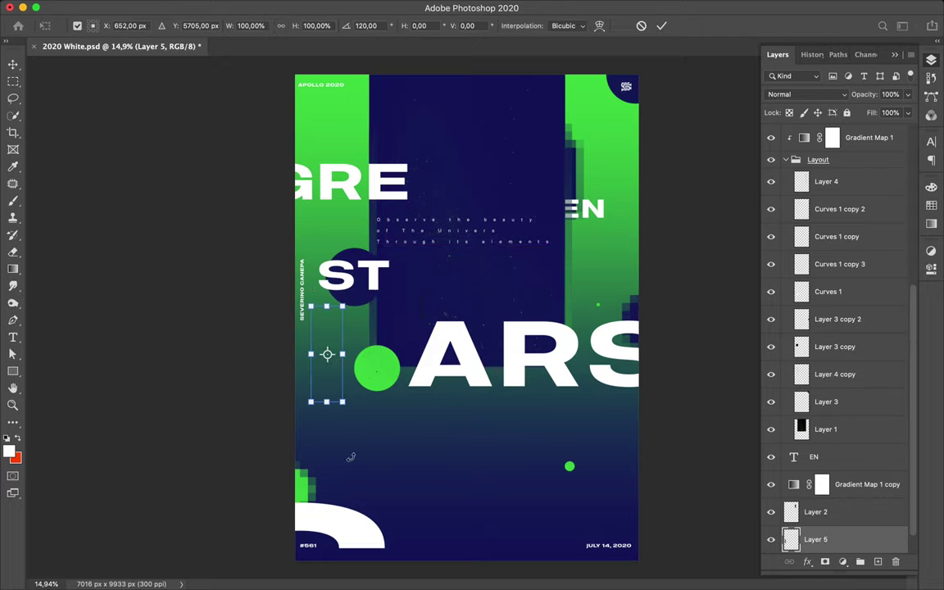
{"action": "left_click_drag", "start_coordinate": [344, 309], "coordinate": [331, 470]}
{"action": "left_click_drag", "start_coordinate": [293, 398], "coordinate": [291, 401]}
{"action": "key", "text": "Return"}
{"action": "mouse_move", "coordinate": [327, 358]}
{"action": "left_mouse_down"}
{"action": "mouse_move", "coordinate": [424, 418]}
{"action": "mouse_move", "coordinate": [415, 425]}
{"action": "left_mouse_up"}
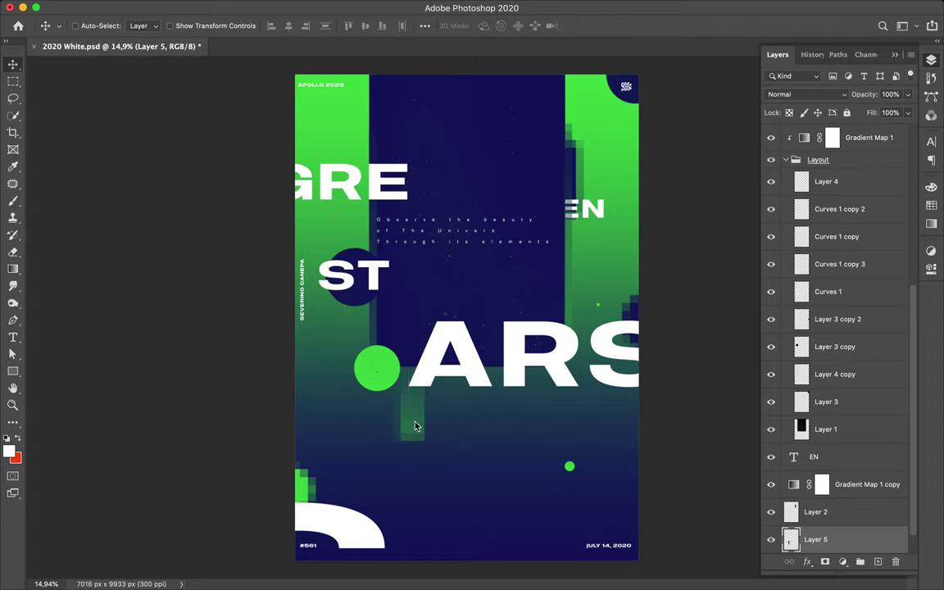
{"action": "left_click_drag", "start_coordinate": [821, 403], "coordinate": [824, 361]}
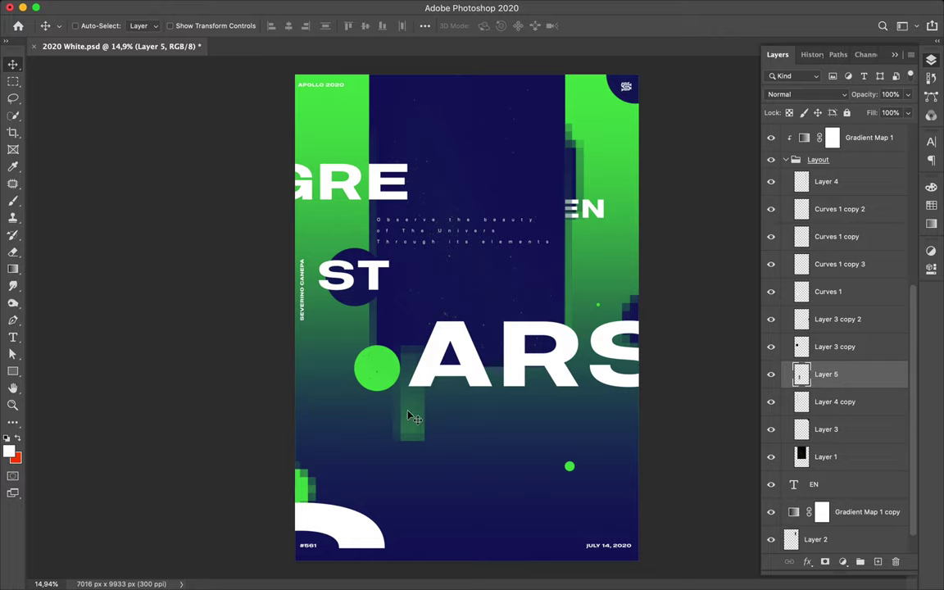
{"action": "left_click_drag", "start_coordinate": [423, 367], "coordinate": [442, 328]}
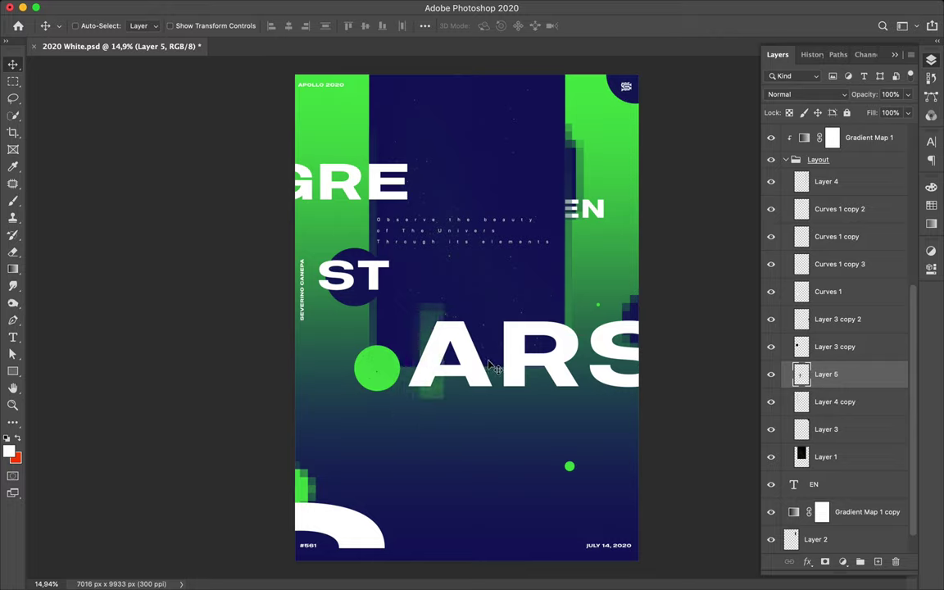
Try copying a piece from the top of Layer 1, then undo it.
{"action": "left_click", "coordinate": [465, 175]}
{"action": "key", "text": "m"}
{"action": "left_click_drag", "start_coordinate": [366, 75], "coordinate": [420, 144]}
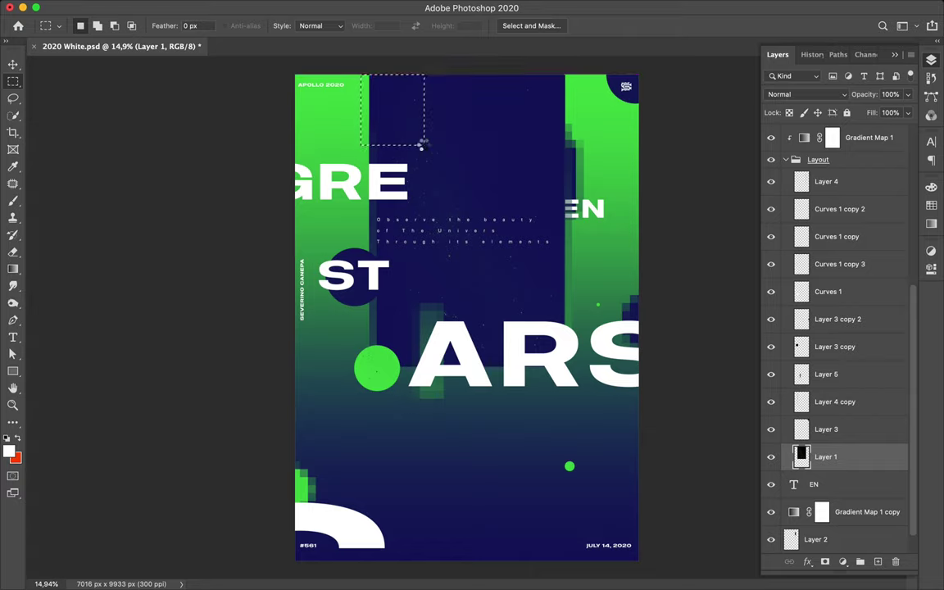
{"action": "key", "text": "ctrl+j"}
{"action": "key", "text": "v"}
{"action": "left_click_drag", "start_coordinate": [394, 127], "coordinate": [405, 127]}
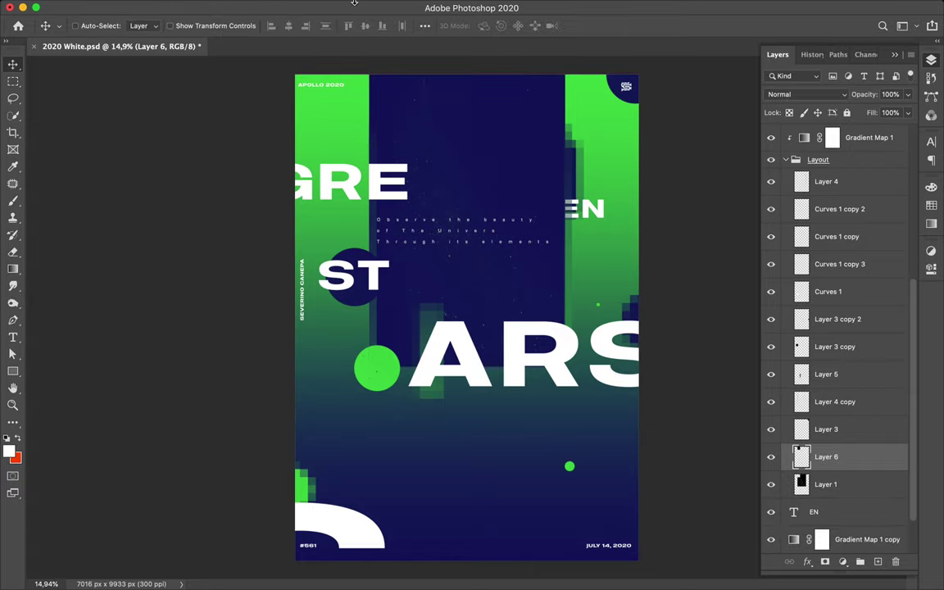
{"action": "left_click", "coordinate": [306, 7]}
{"action": "left_click_drag", "start_coordinate": [392, 101], "coordinate": [399, 104]}
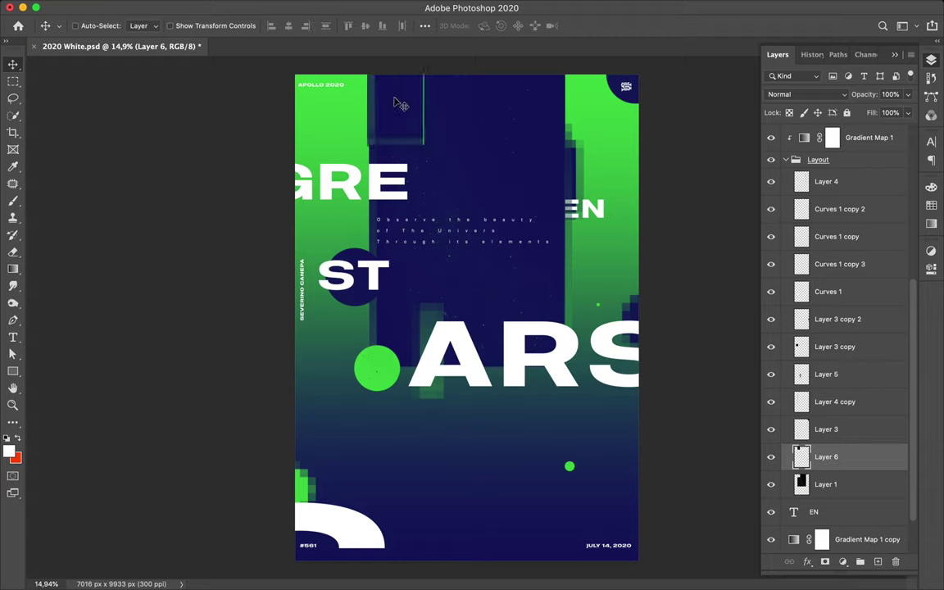
{"action": "left_click_drag", "start_coordinate": [399, 123], "coordinate": [396, 123]}
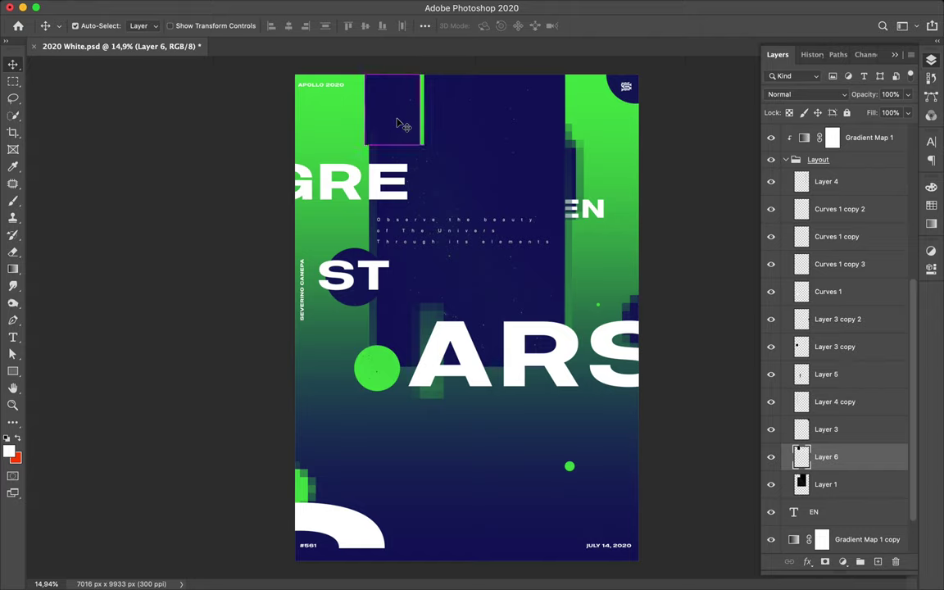
{"action": "key", "text": "ctrl+z"}
{"action": "key", "text": "ctrl+z"}
{"action": "key", "text": "ctrl+z"}
Duplicate the green block up to the navy panel's top-left edge, then marquee the upper-right area.
{"action": "key", "text": "m"}
{"action": "key", "text": "ctrl+d"}
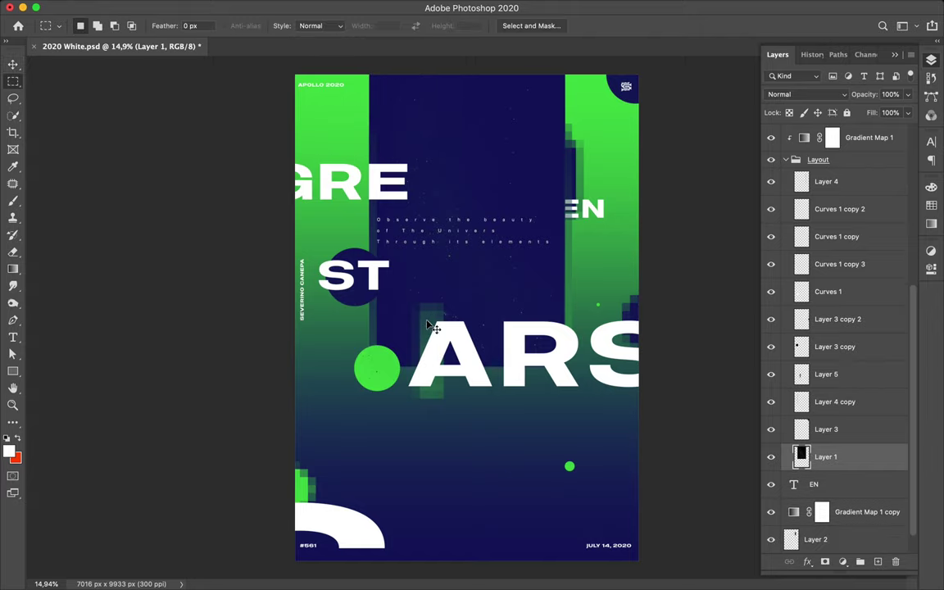
{"action": "key", "text": "v"}
{"action": "left_click_drag", "start_coordinate": [429, 326], "coordinate": [392, 148]}
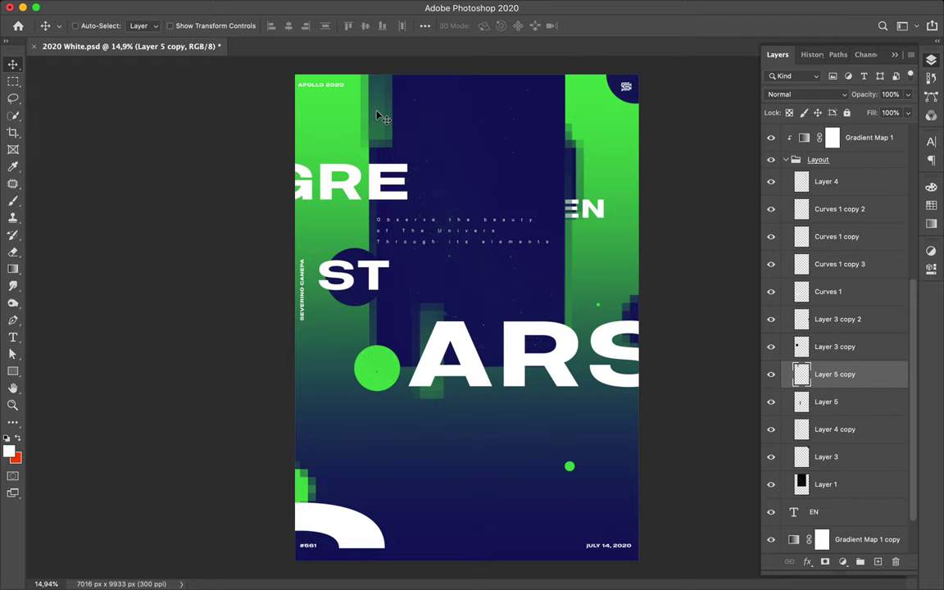
{"action": "key", "text": "m"}
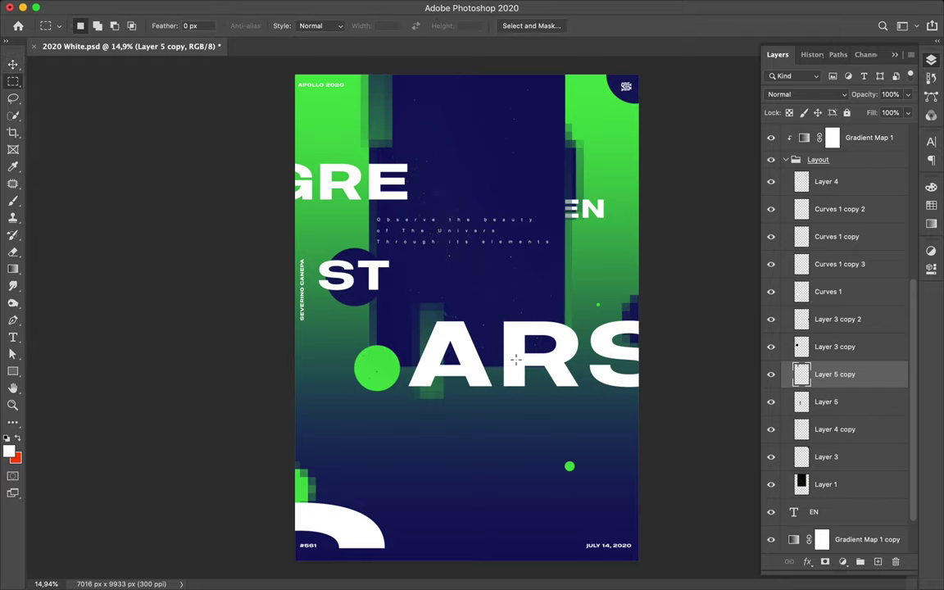
{"action": "left_click_drag", "start_coordinate": [457, 74], "coordinate": [644, 288]}
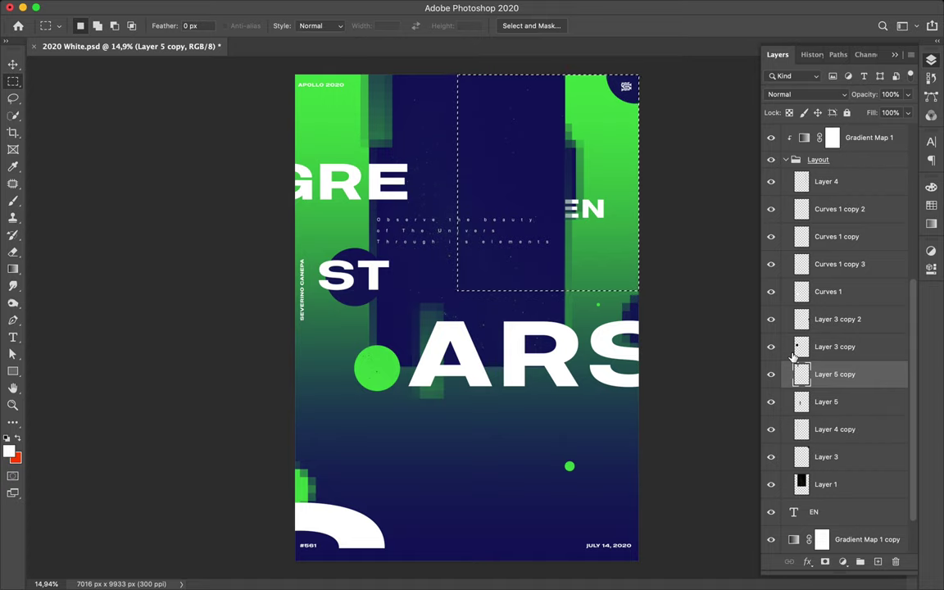
Copy the selection to Layer 6, apply Mosaic, move it lower right, and blend with Overlay.
{"action": "key", "text": "ctrl+j"}
{"action": "key", "text": "v"}
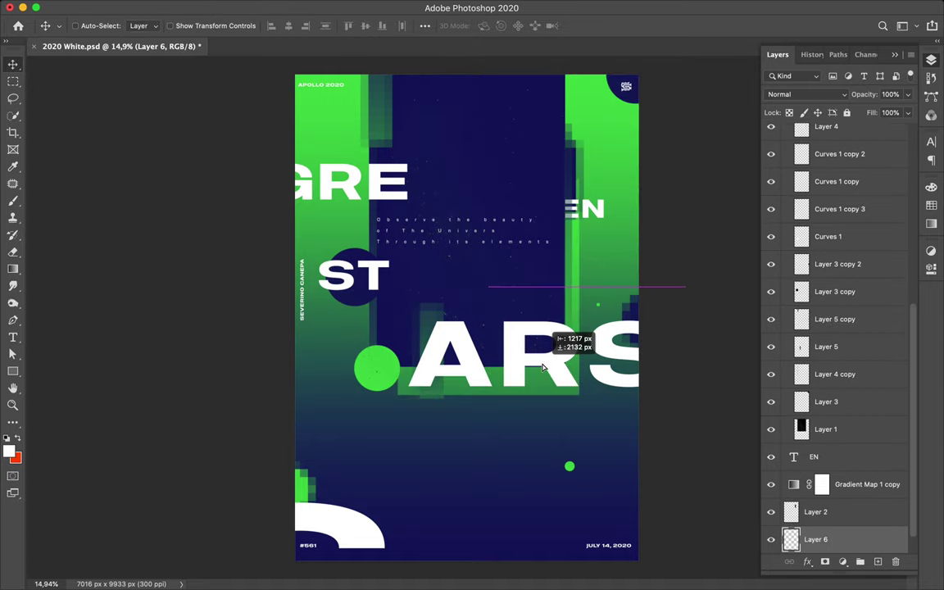
{"action": "left_click", "coordinate": [307, 7]}
{"action": "left_click", "coordinate": [315, 25]}
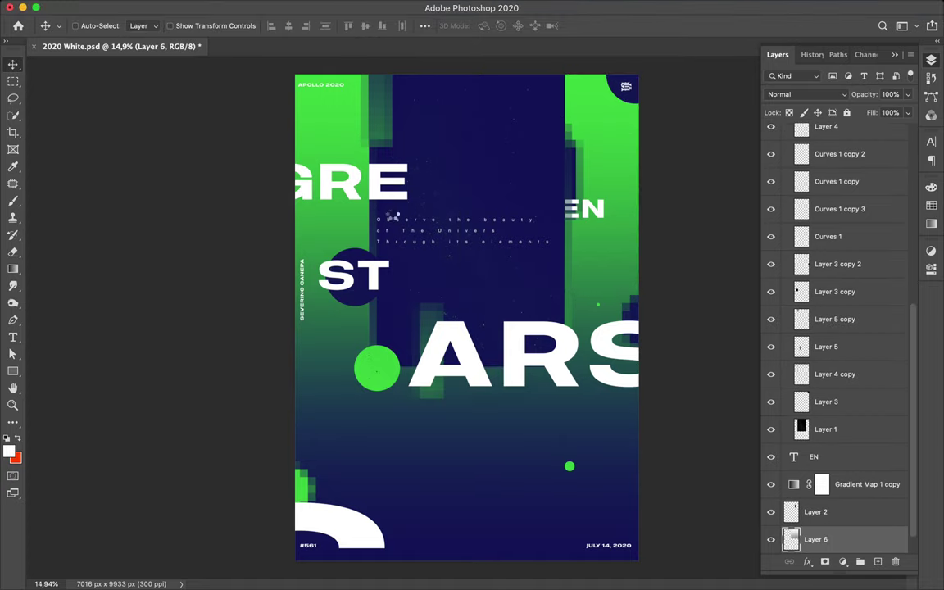
{"action": "mouse_move", "coordinate": [489, 291]}
{"action": "left_mouse_down"}
{"action": "mouse_move", "coordinate": [544, 460]}
{"action": "mouse_move", "coordinate": [550, 436]}
{"action": "mouse_move", "coordinate": [542, 464]}
{"action": "mouse_move", "coordinate": [528, 452]}
{"action": "left_mouse_up"}
{"action": "left_click", "coordinate": [808, 94]}
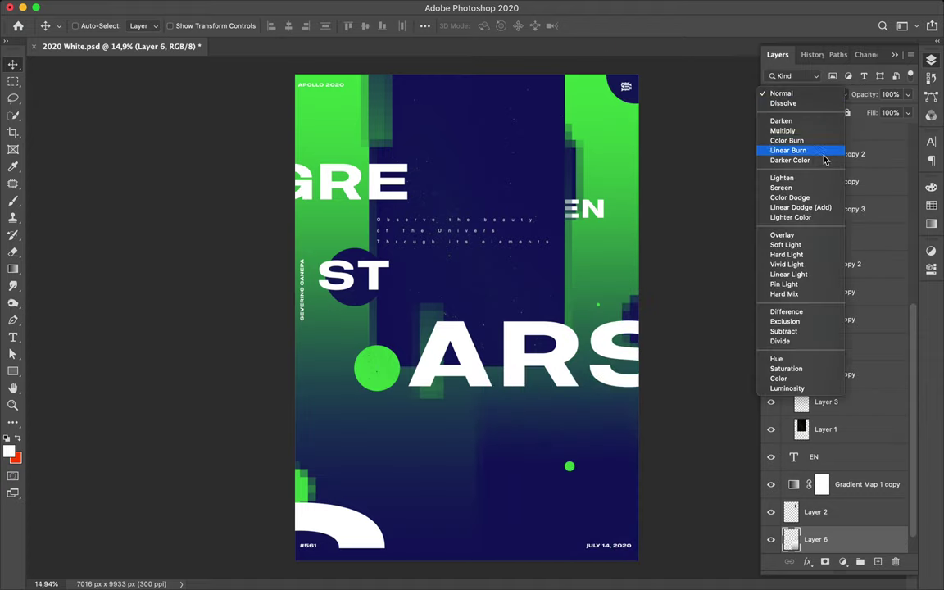
{"action": "left_click", "coordinate": [823, 235]}
Rotate the mosaic block 180°, then marquee the poster's lower-left area on Rectangle 1.
{"action": "key", "text": "ctrl+t"}
{"action": "mouse_move", "coordinate": [468, 360]}
{"action": "left_mouse_down"}
{"action": "mouse_move", "coordinate": [656, 561]}
{"action": "mouse_move", "coordinate": [642, 564]}
{"action": "left_mouse_up"}
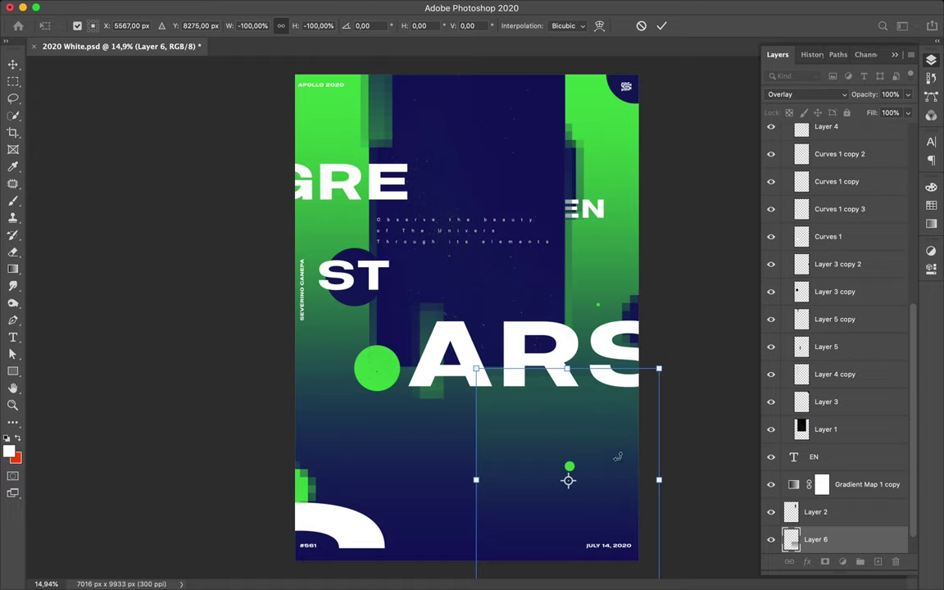
{"action": "key", "text": "Return"}
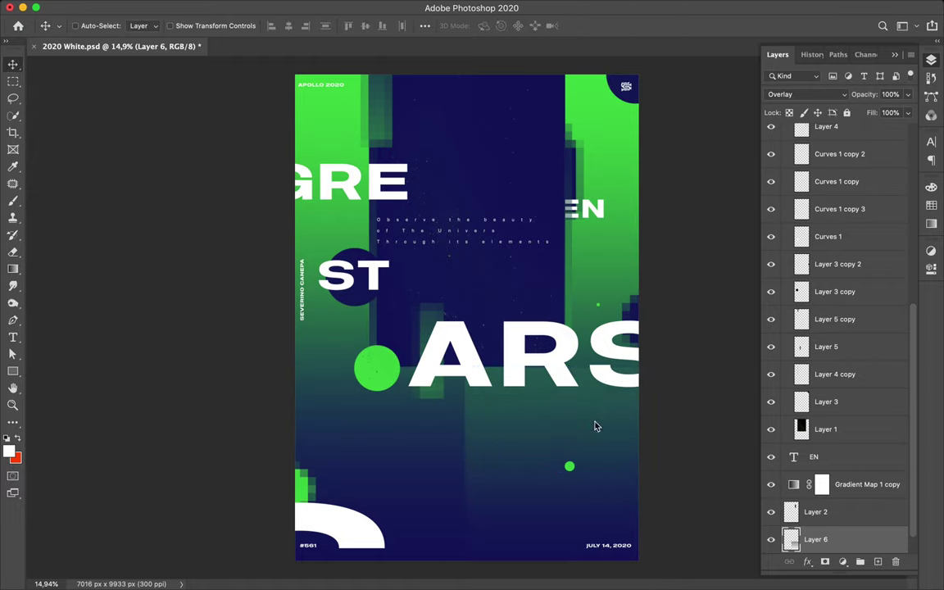
{"action": "key", "text": "alt+bracketleft"}
{"action": "key", "text": "m"}
{"action": "left_click_drag", "start_coordinate": [264, 205], "coordinate": [463, 588]}
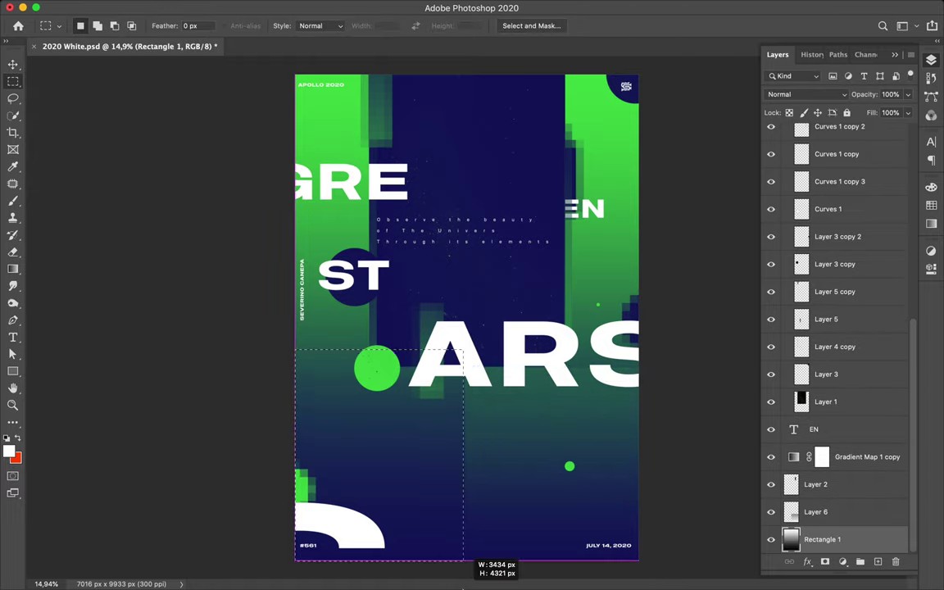
Copy the lower-left selection to Layer 7, reposition it, and apply the Mosaic filter.
{"action": "key", "text": "ctrl+j"}
{"action": "key", "text": "v"}
{"action": "left_click_drag", "start_coordinate": [484, 246], "coordinate": [402, 428]}
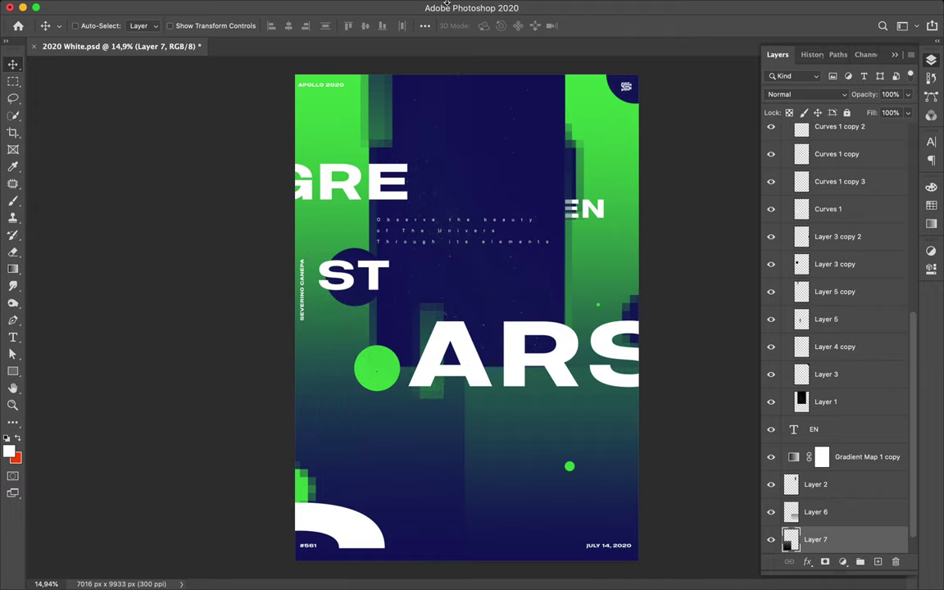
{"action": "left_click_drag", "start_coordinate": [442, 476], "coordinate": [480, 426]}
{"action": "left_click", "coordinate": [306, 8]}
{"action": "left_click", "coordinate": [318, 33]}
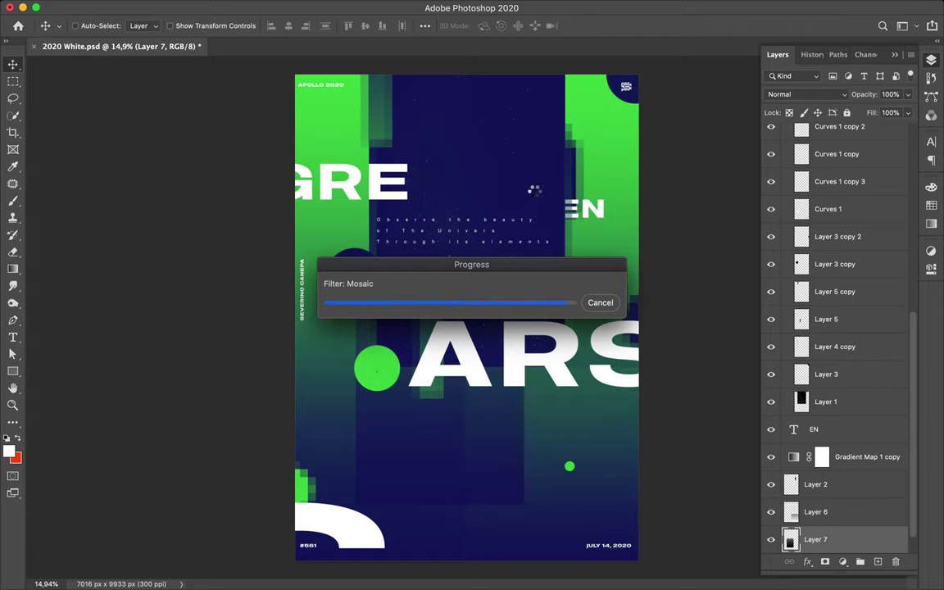
Rotate Layer 7 by 90°, move it up-left, set it to Overlay, and save.
{"action": "key", "text": "ctrl+t"}
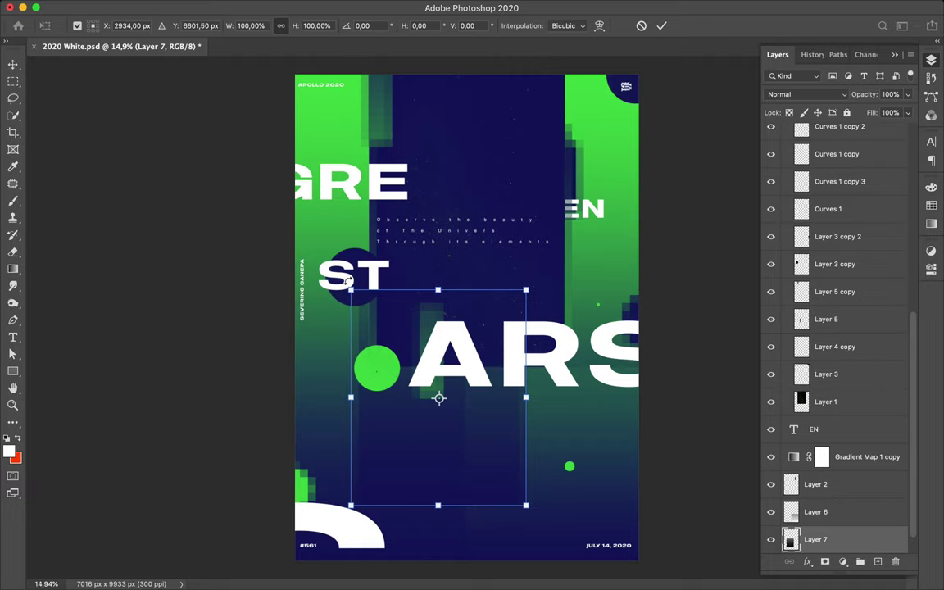
{"action": "mouse_move", "coordinate": [327, 252]}
{"action": "left_mouse_down"}
{"action": "mouse_move", "coordinate": [613, 344]}
{"action": "mouse_move", "coordinate": [561, 300]}
{"action": "left_mouse_up"}
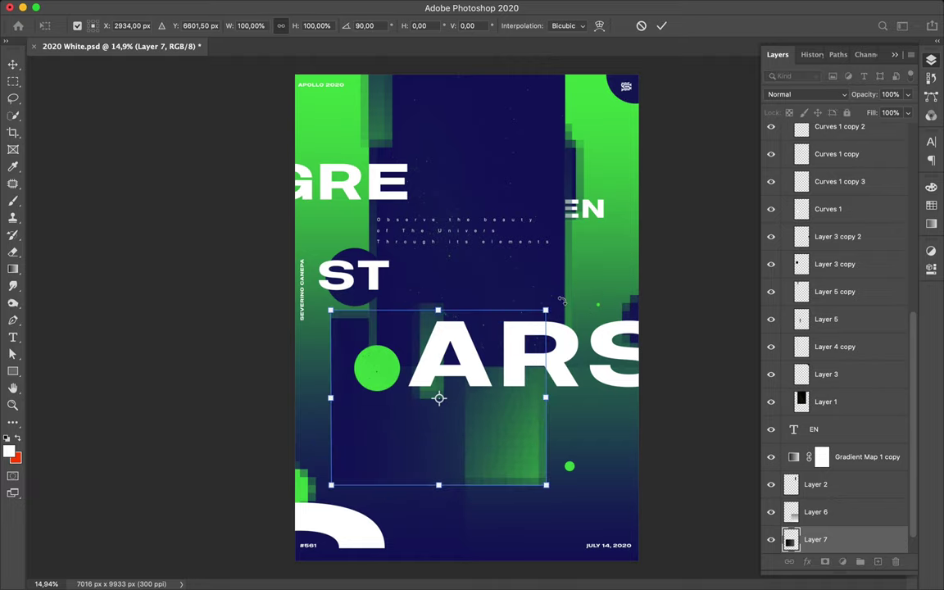
{"action": "key", "text": "Return"}
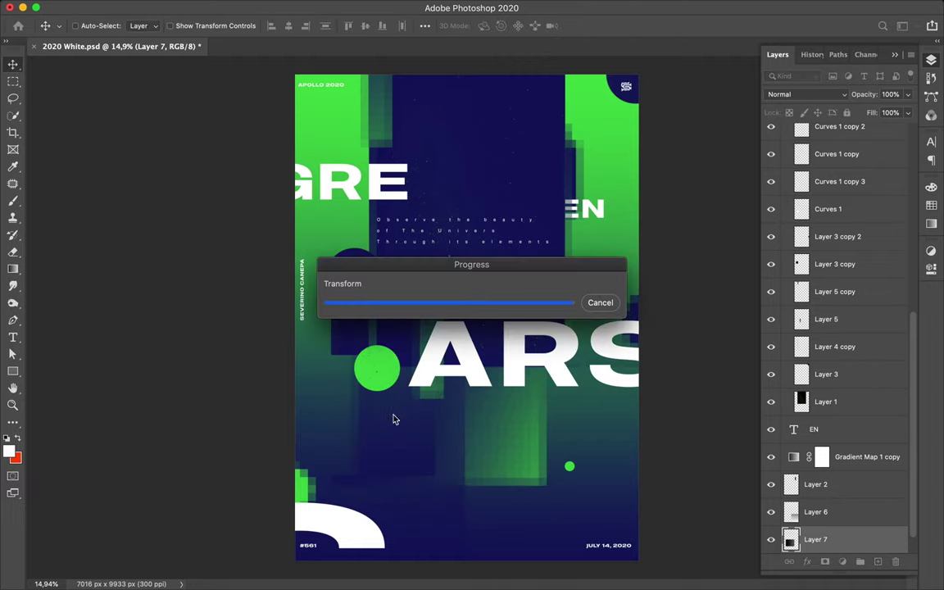
{"action": "left_click_drag", "start_coordinate": [364, 398], "coordinate": [305, 229]}
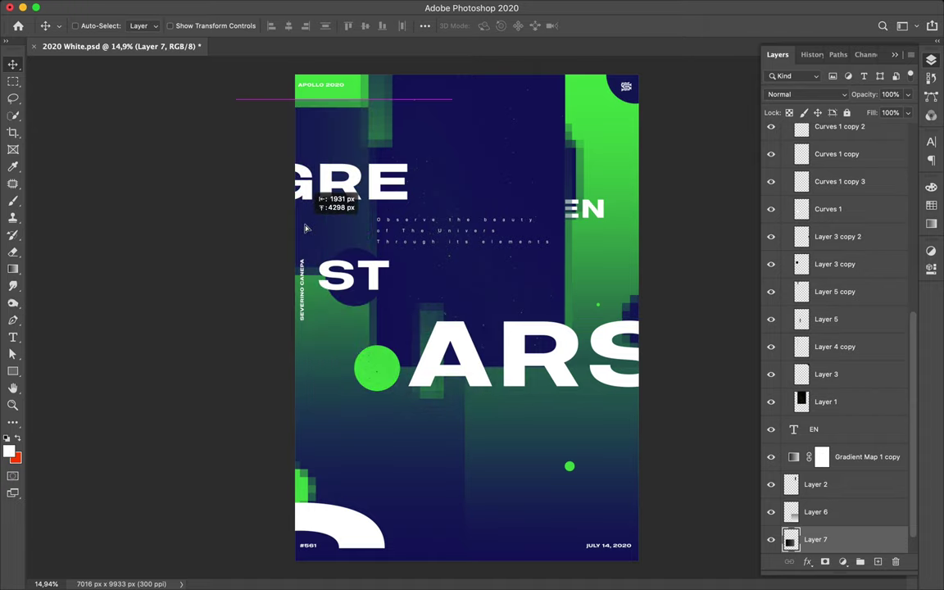
{"action": "left_click", "coordinate": [807, 95]}
{"action": "left_click", "coordinate": [791, 236]}
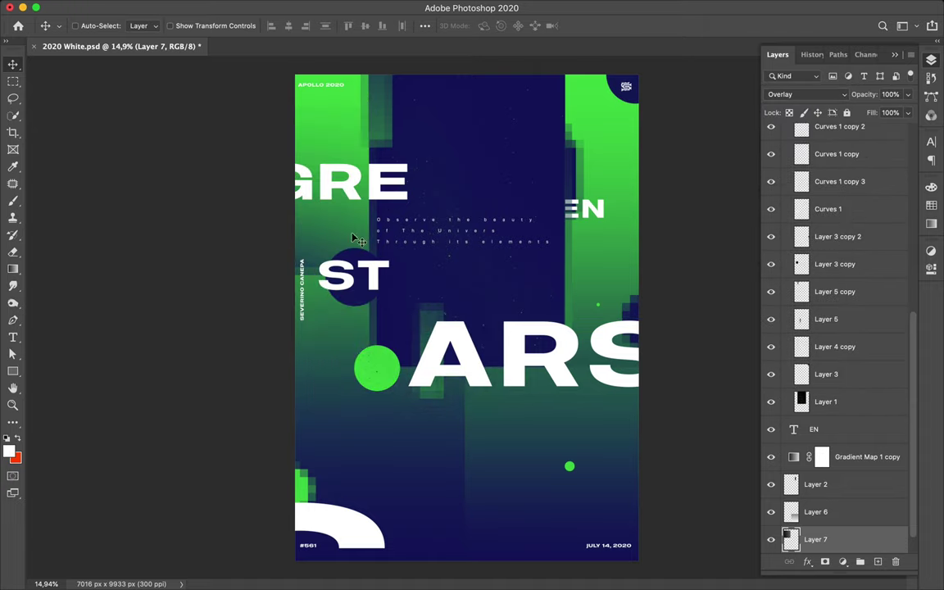
{"action": "left_click_drag", "start_coordinate": [364, 239], "coordinate": [362, 228]}
{"action": "key", "text": "ctrl+s"}
{"action": "mouse_move", "coordinate": [667, 6]}
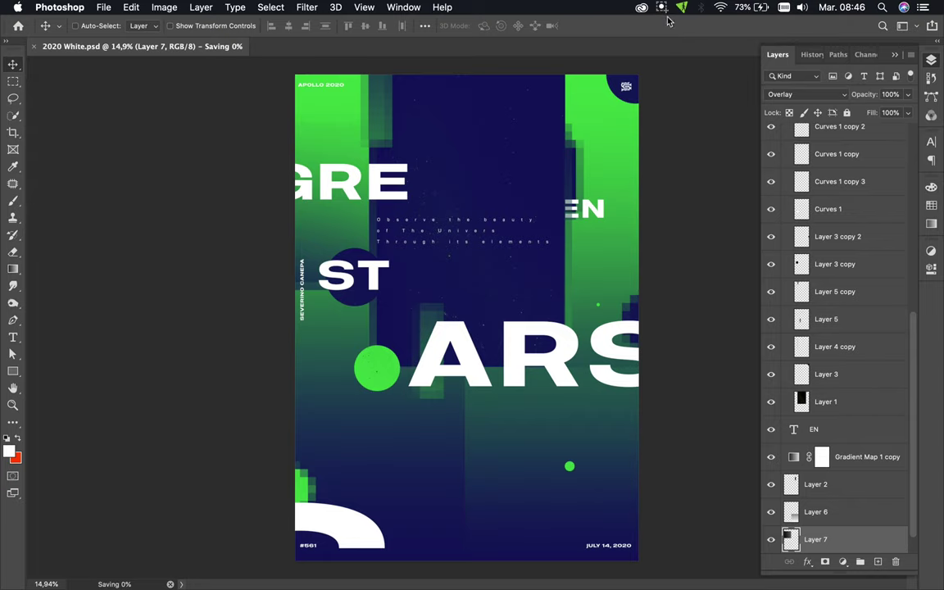
{"action": "left_click", "coordinate": [661, 8]}
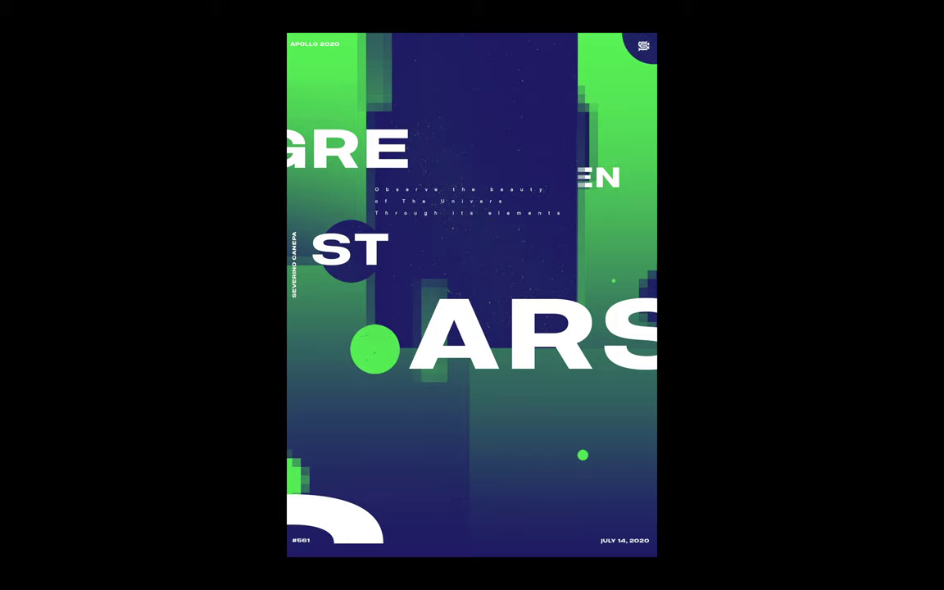